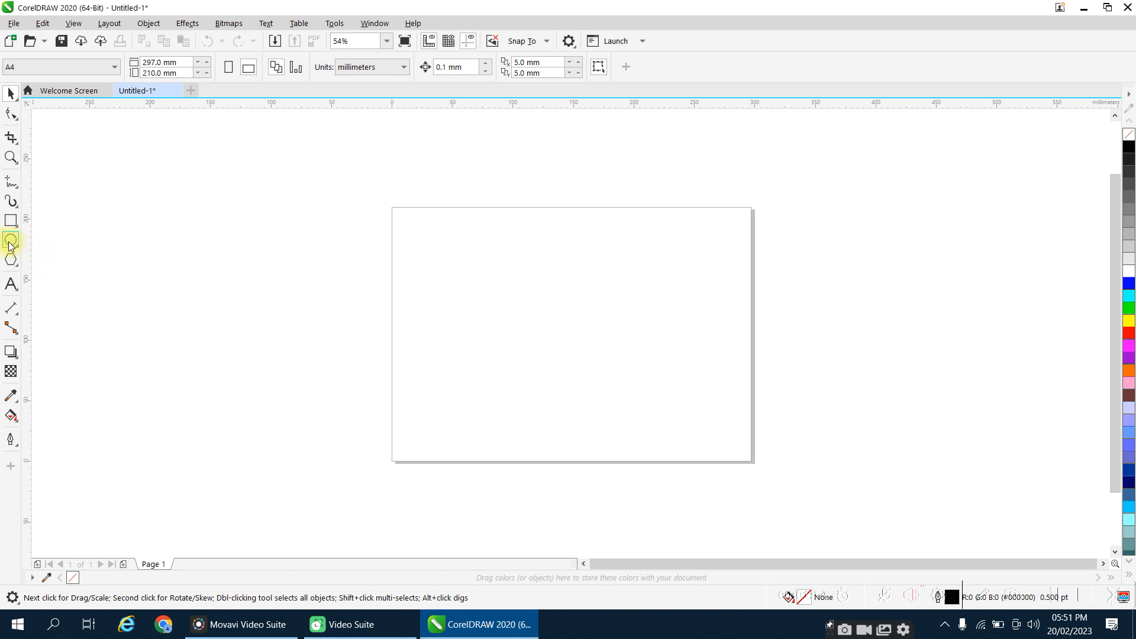
Step: Draw a circle about 66 mm in diameter and place a duplicate beside it, overlapping the original by half its width
drag(435, 312, 512, 393)
click(10, 93)
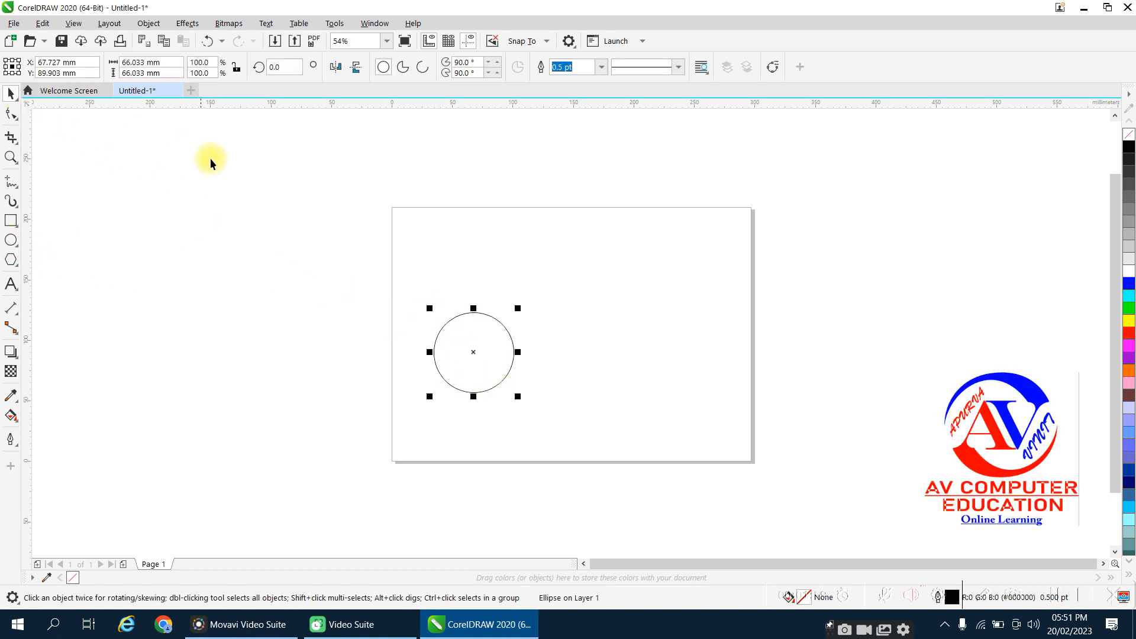
key(ctrl+d)
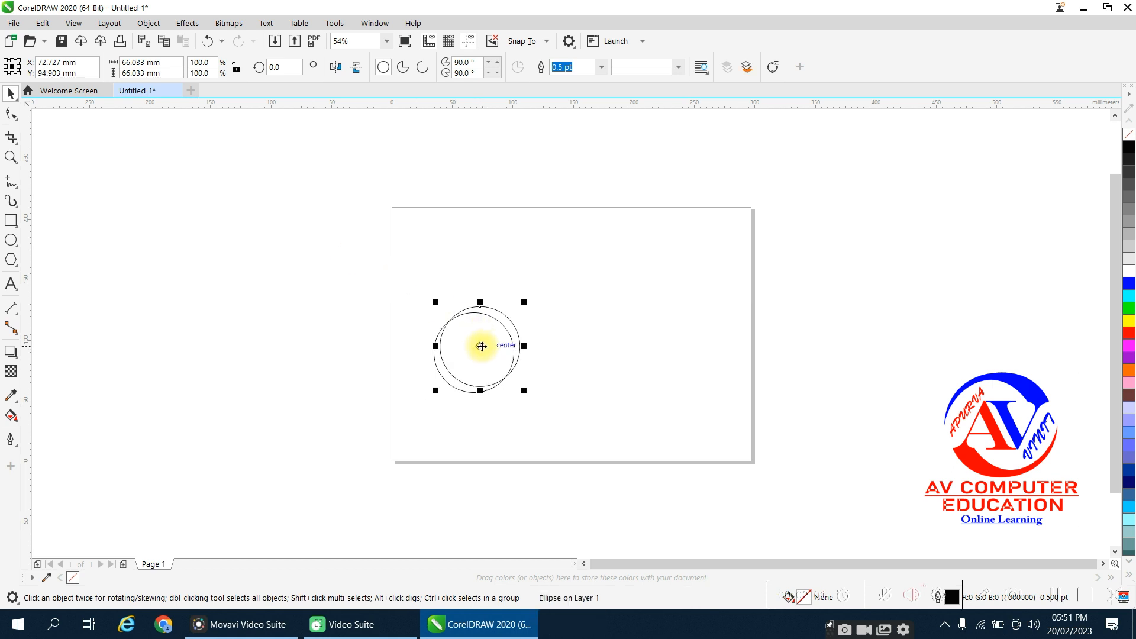
drag(482, 347, 515, 352)
click(644, 390)
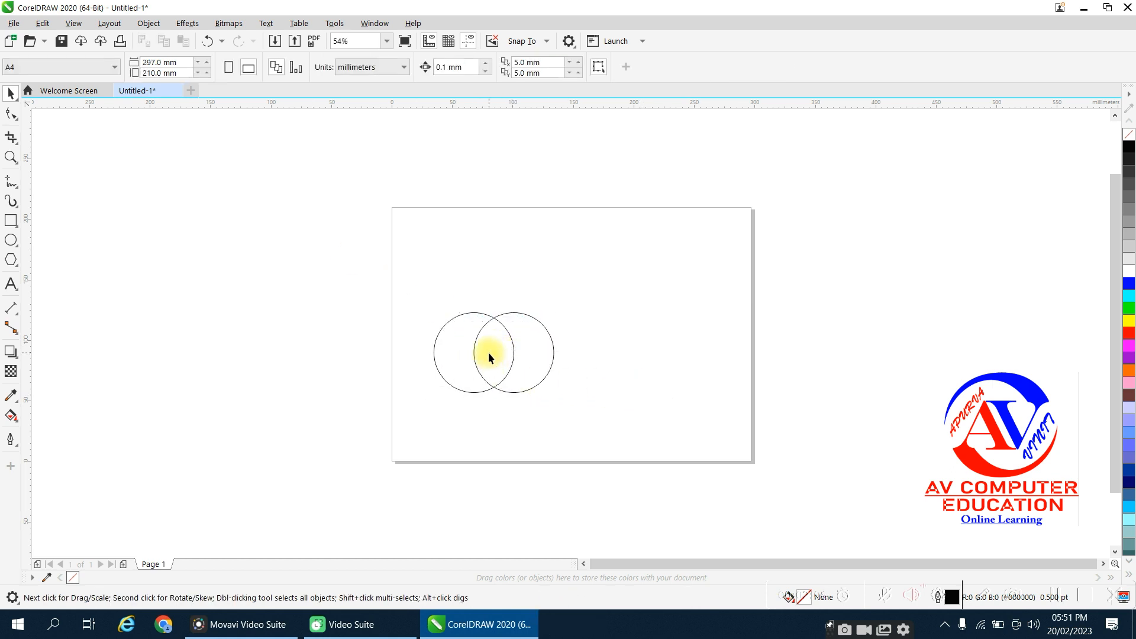
Step: Smart Fill the overlap between the two circles to create a separate pink petal shape
scroll(488, 353, up, 3)
click(10, 417)
click(66, 428)
click(487, 332)
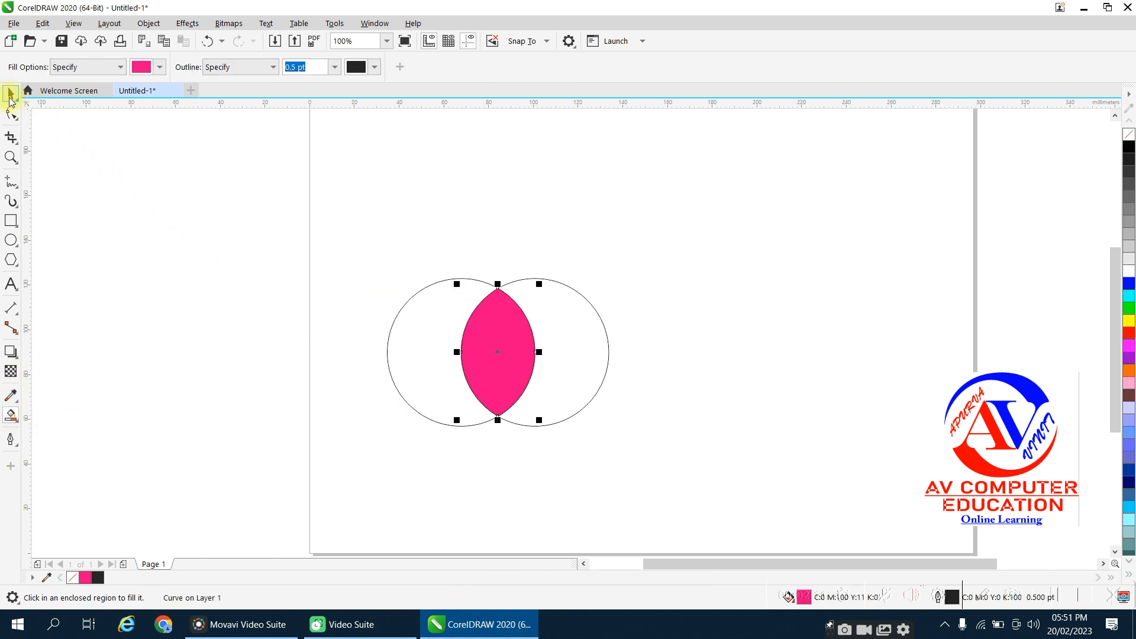
Step: Delete both original circles, leaving only the filled petal shape
click(11, 93)
click(415, 325)
key(Delete)
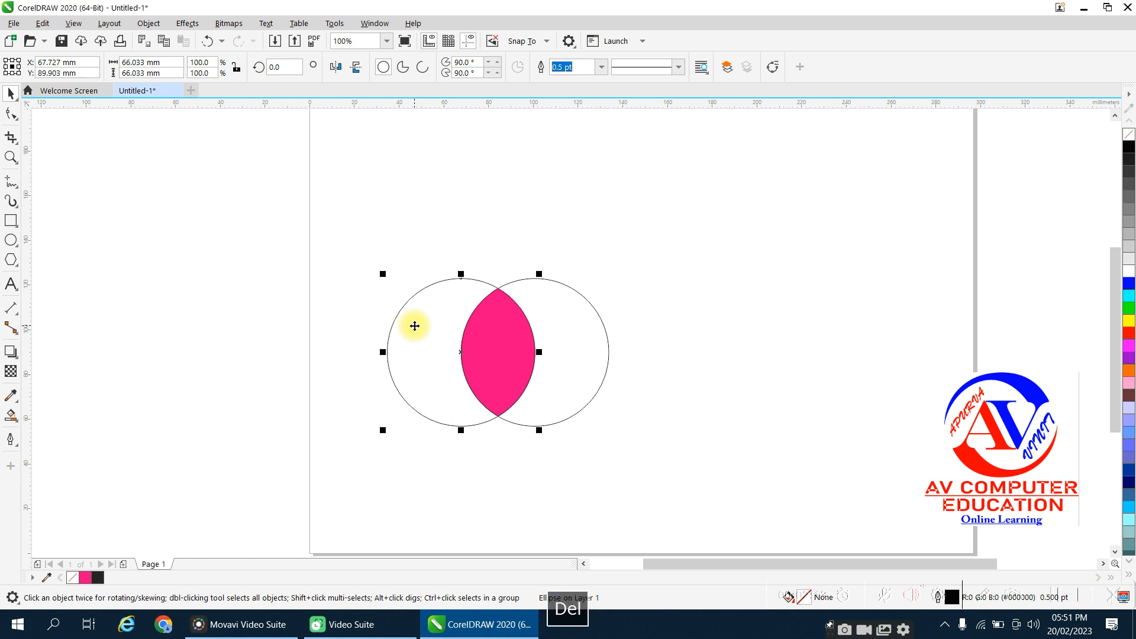
click(566, 364)
key(Delete)
Step: Apply a vertical fountain fill to the petal, running from bottom to top, with red (M 100, Y 100) as the bottom colour
drag(424, 257, 522, 426)
click(13, 419)
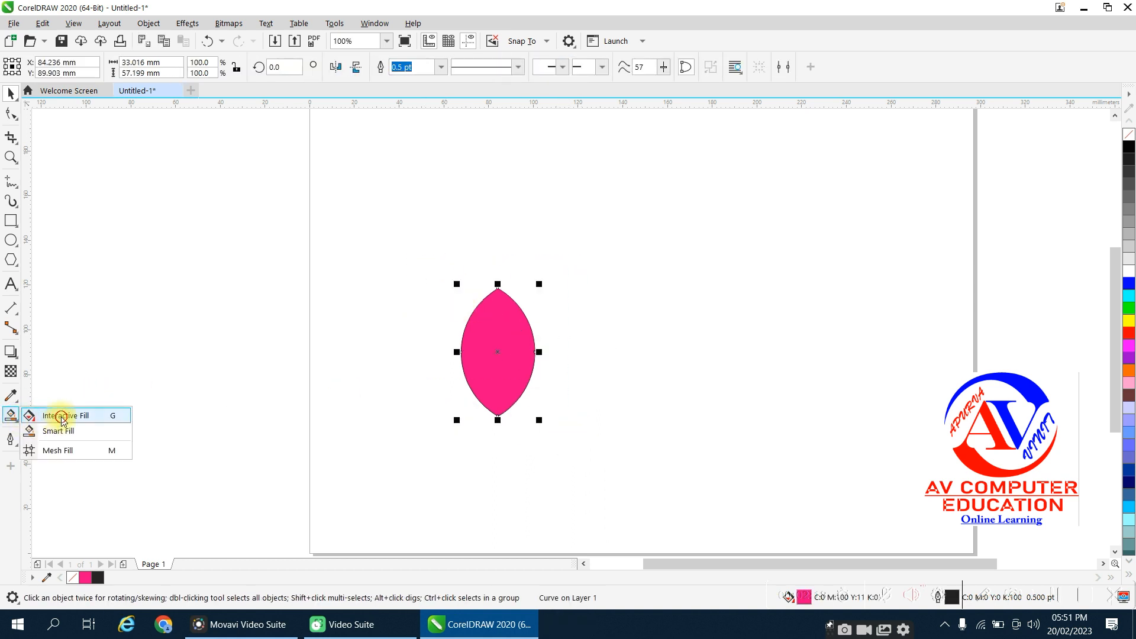
click(42, 411)
drag(497, 416, 497, 288)
click(497, 416)
click(502, 408)
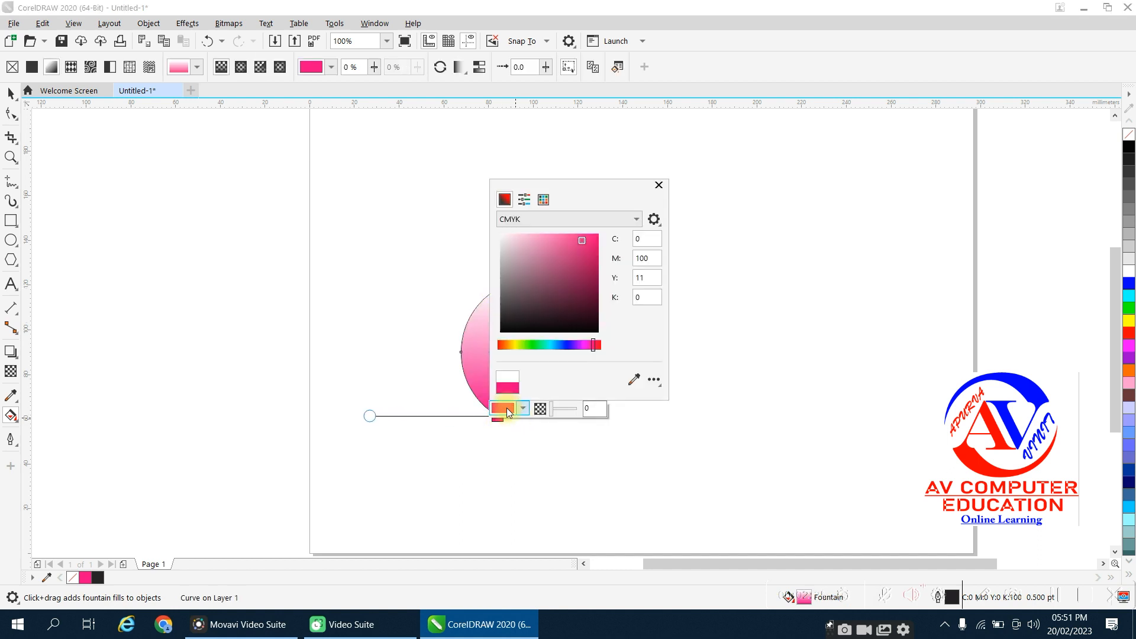
mouse_move(595, 351)
mouse_down()
mouse_move(611, 341)
mouse_move(473, 345)
mouse_up()
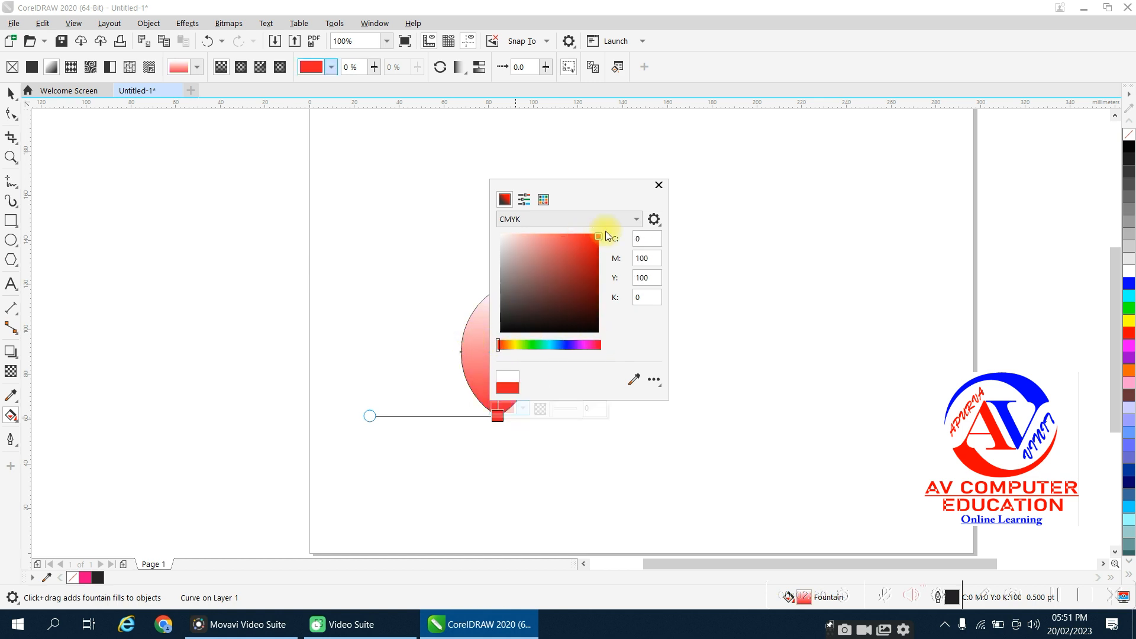
click(659, 185)
Step: Set the top colour of the petal's fountain fill to yellow
click(498, 288)
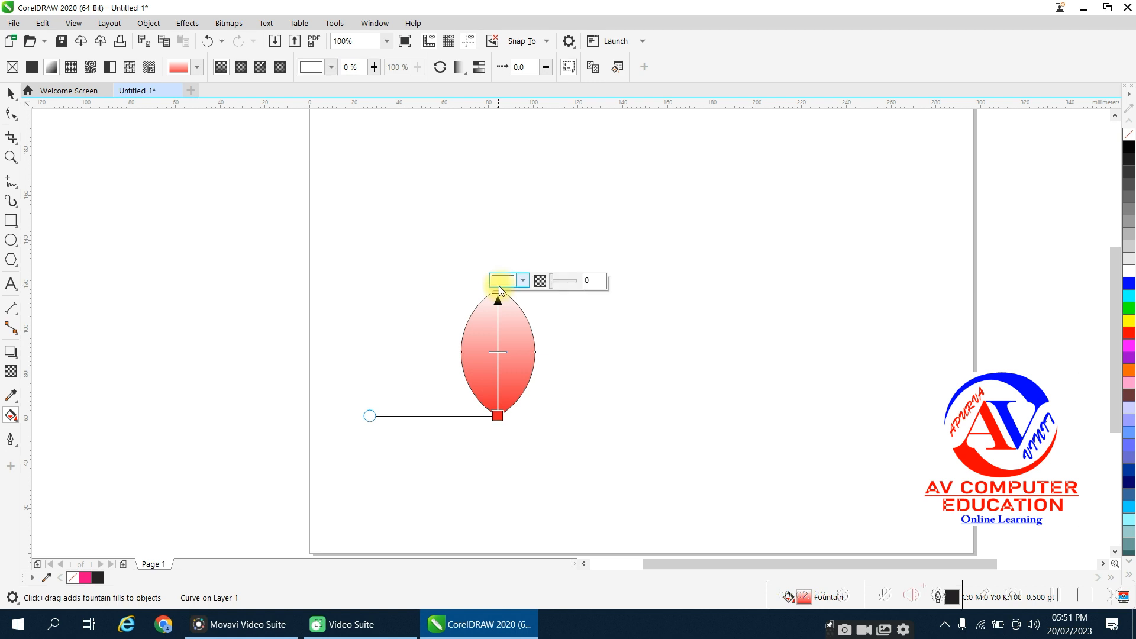
click(503, 280)
click(516, 454)
click(599, 343)
click(659, 294)
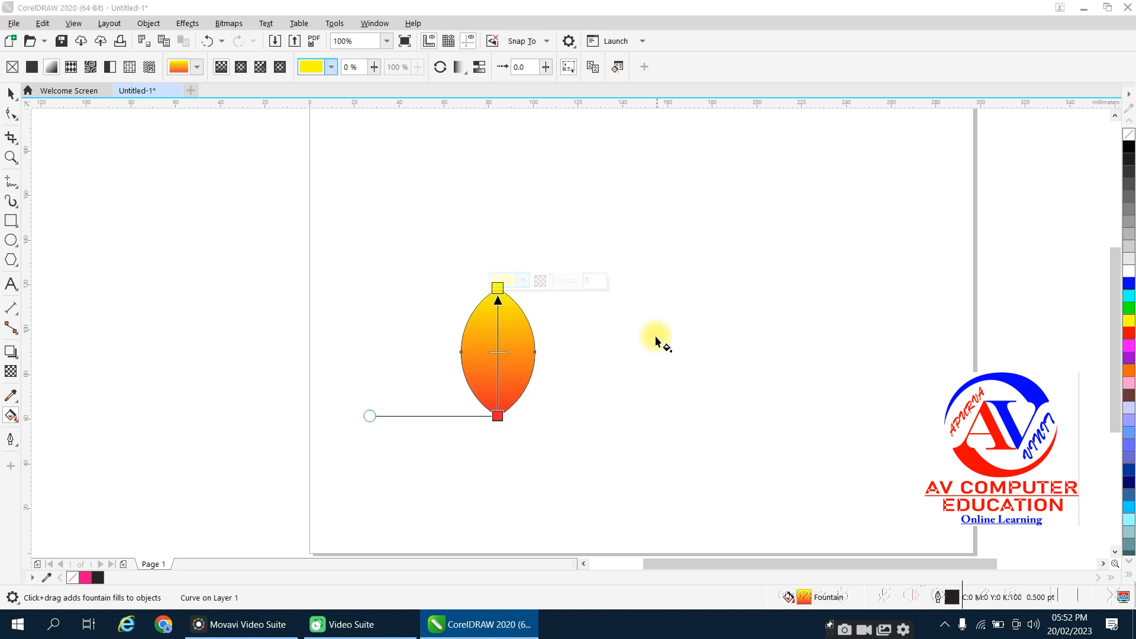
click(565, 208)
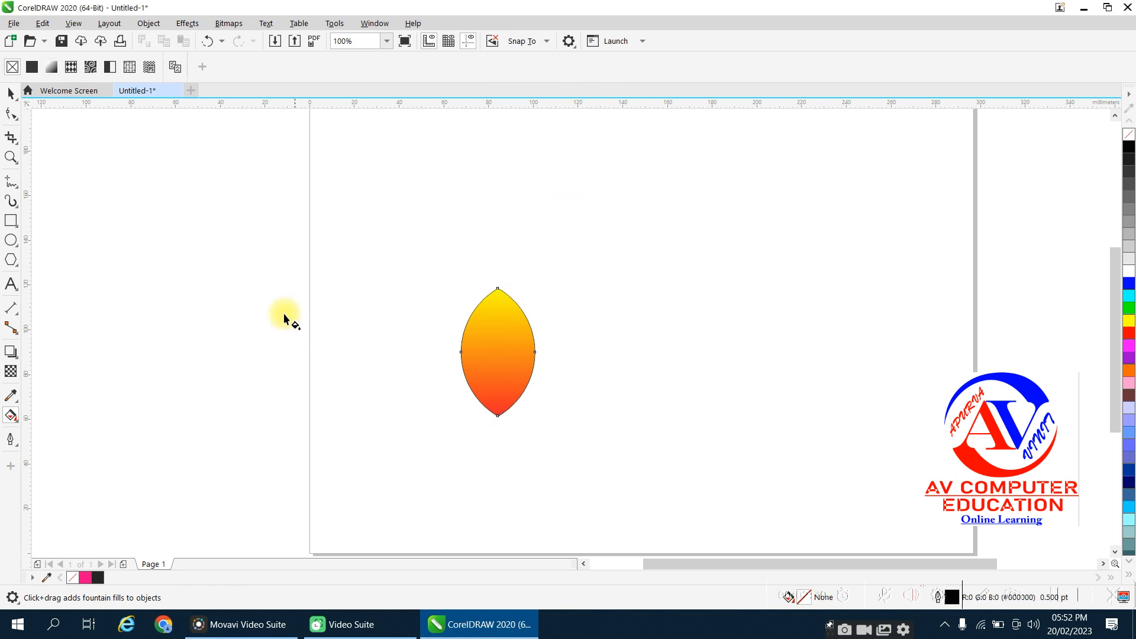
Step: Remove the petal's outline by setting its outline width to None
click(13, 94)
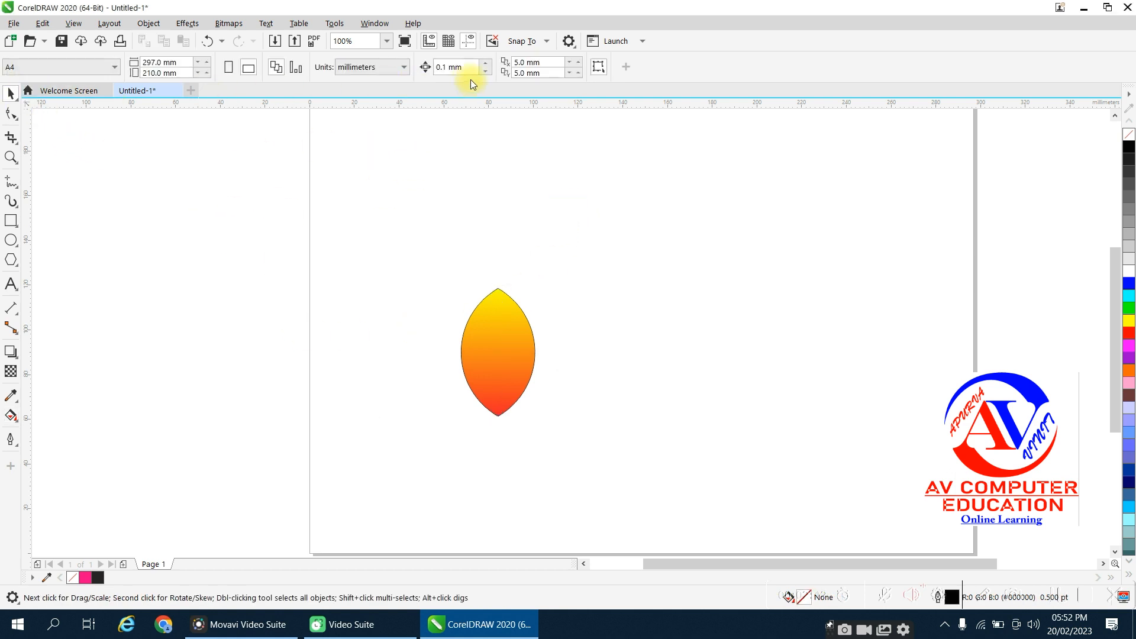
click(488, 324)
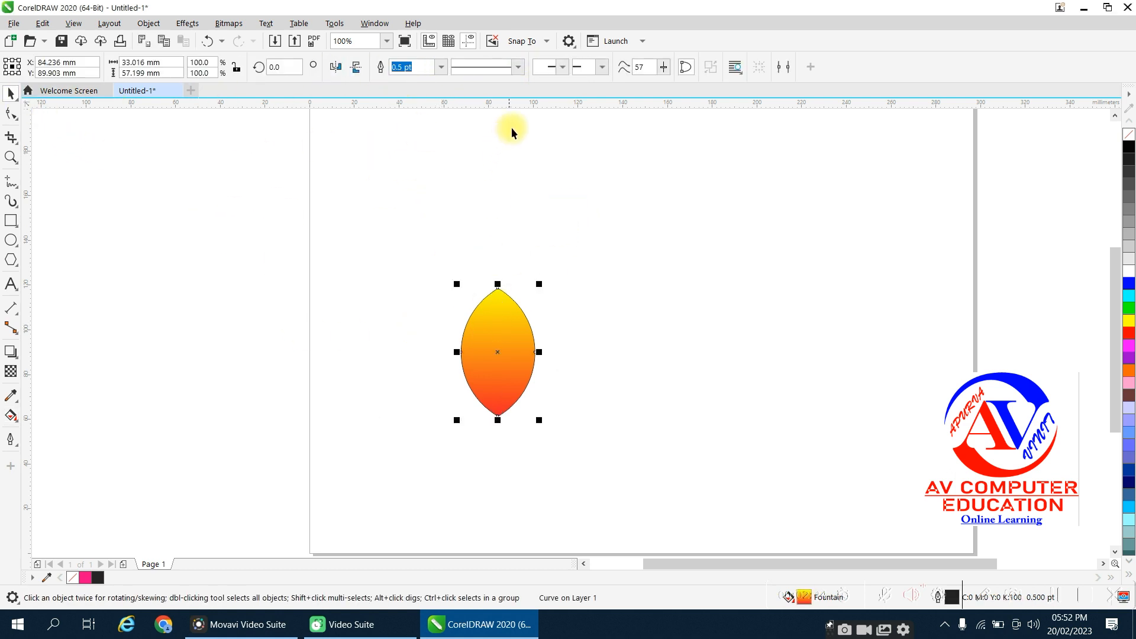
click(441, 67)
click(400, 81)
click(507, 223)
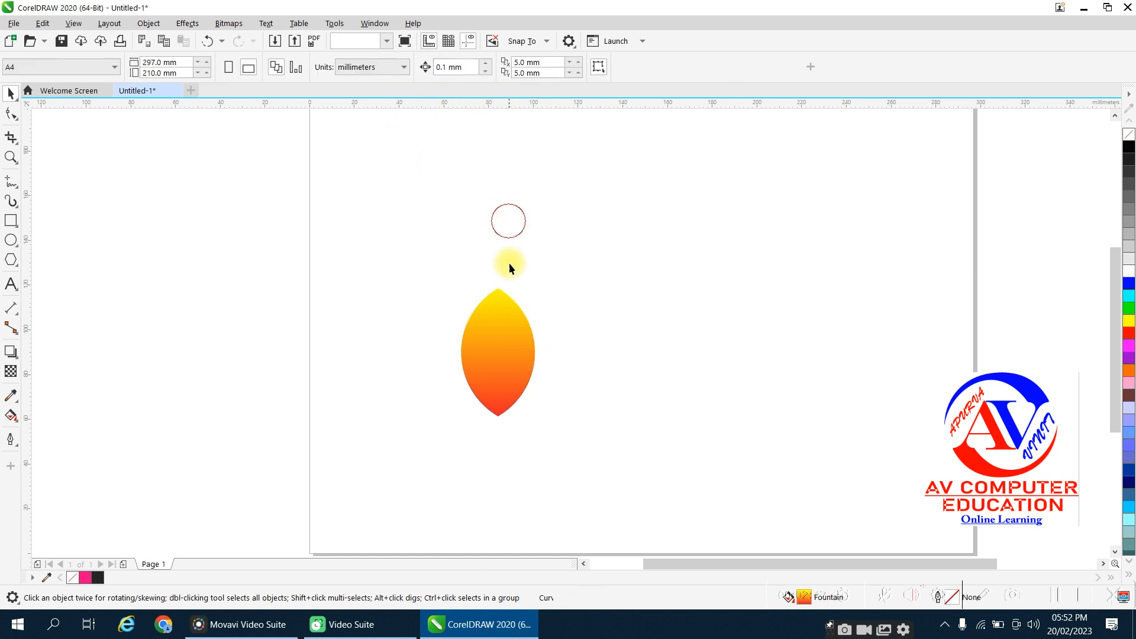
Step: Draw a straight vertical line about 44 mm long to the left of the petal with the Pen tool
scroll(496, 369, down, 1)
scroll(507, 371, up, 1)
scroll(510, 371, up, 1)
scroll(510, 372, down, 1)
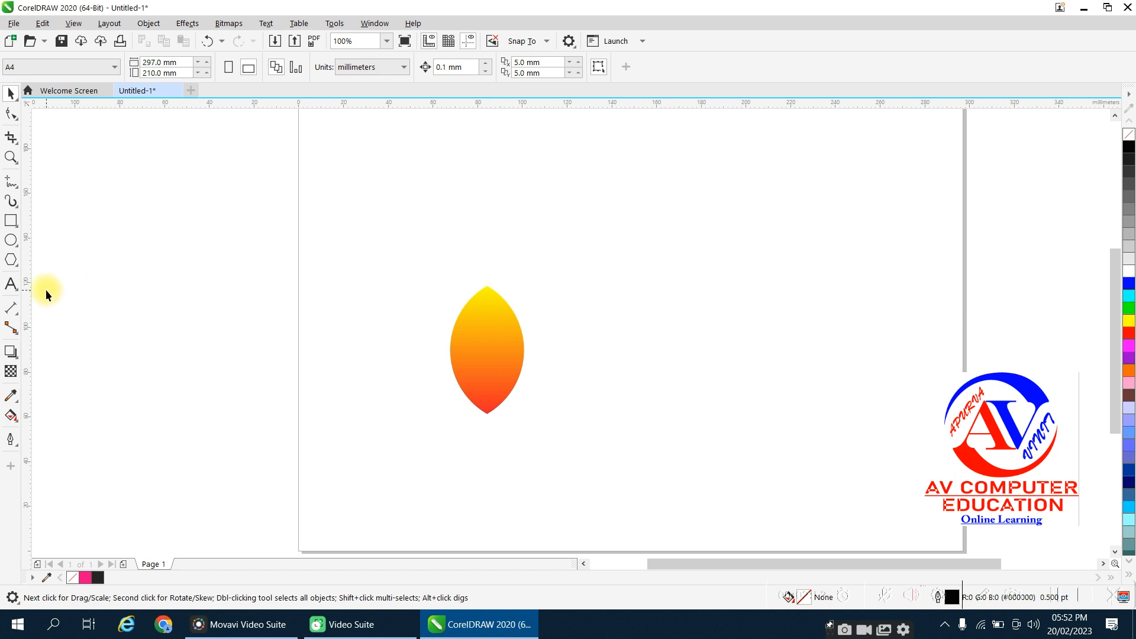
click(13, 185)
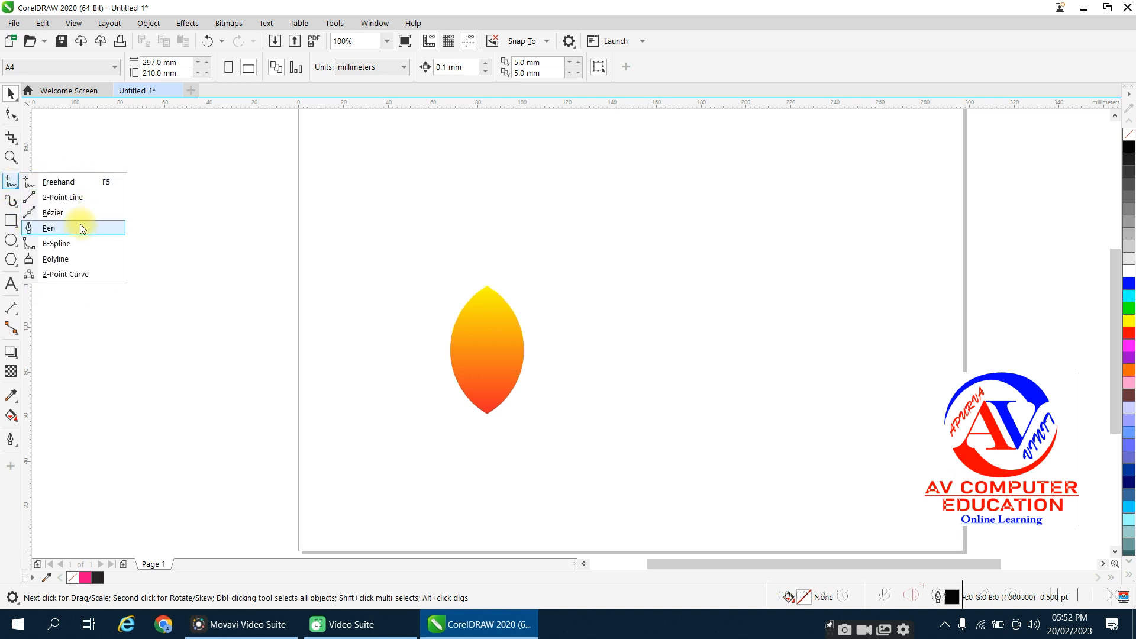
click(54, 226)
click(404, 301)
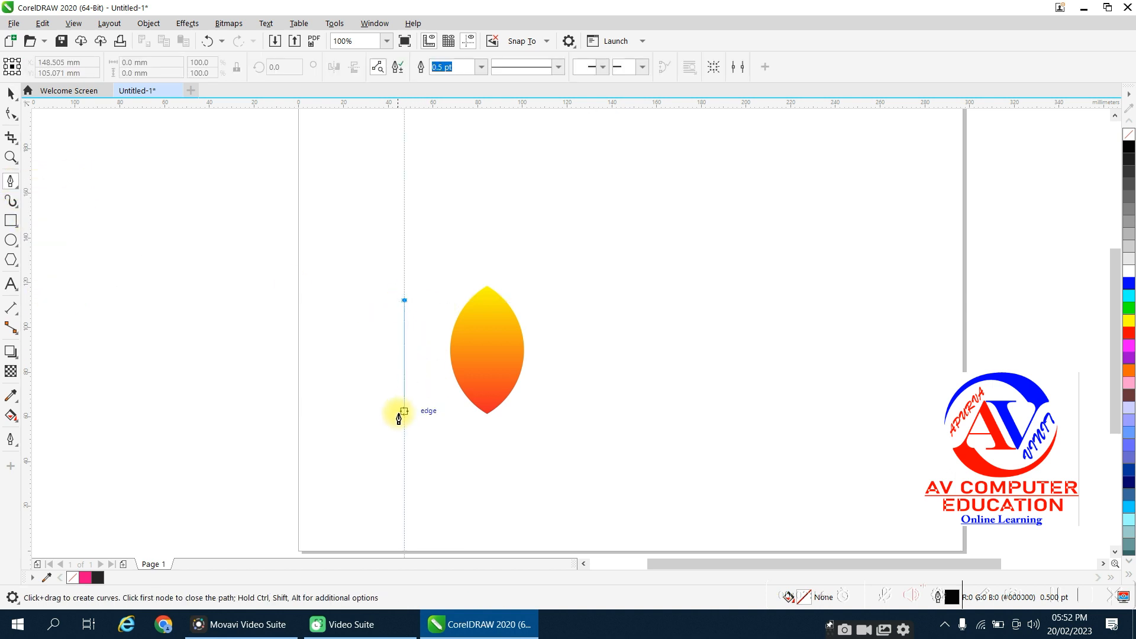
shift+click(404, 399)
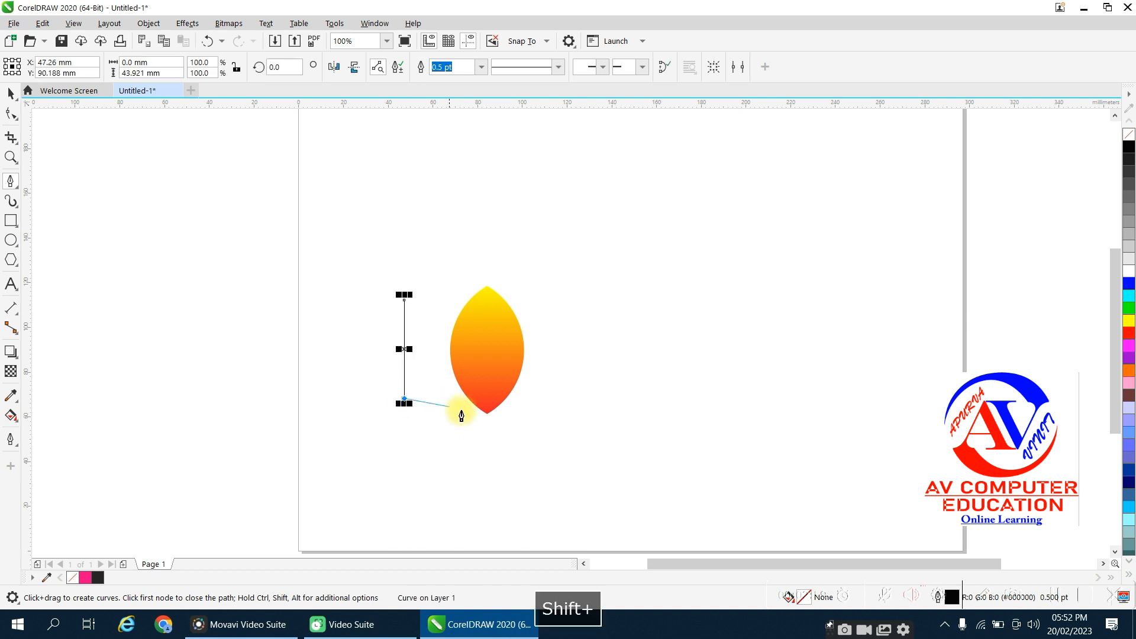
key(Escape)
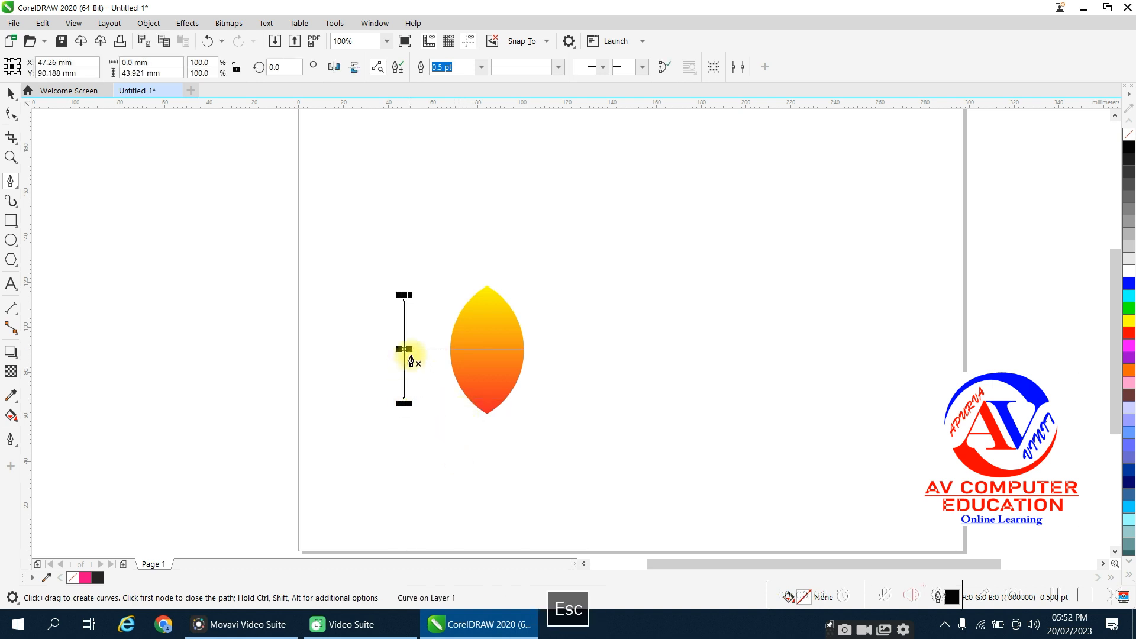
Step: Set the vertical line's outline width to 8 pt and convert the outline to an object
scroll(405, 346, up, 1)
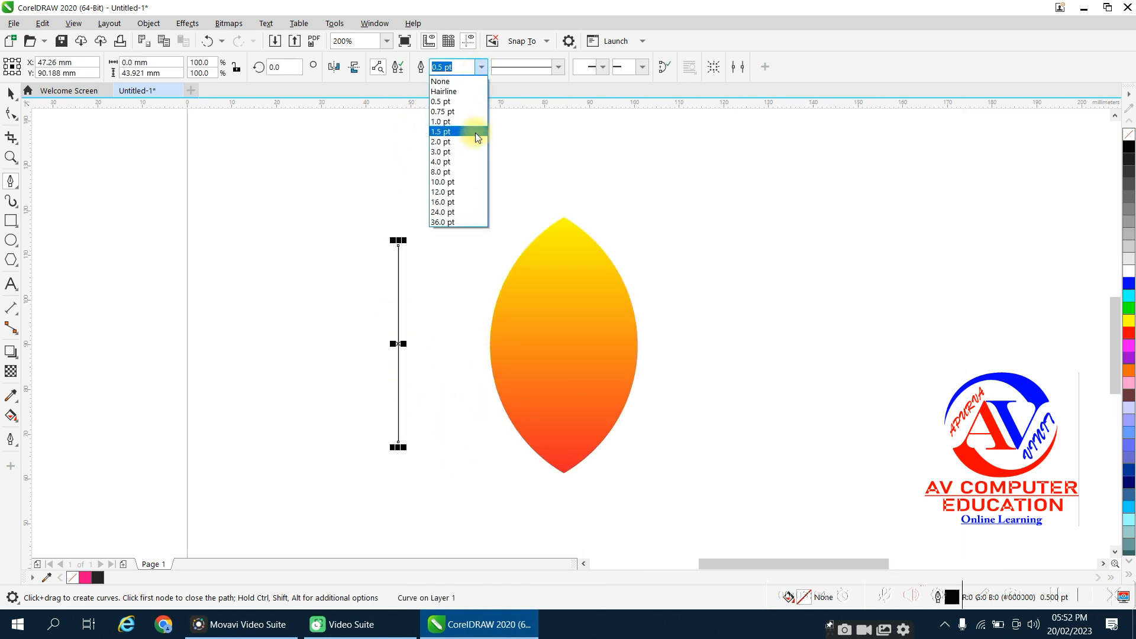
click(460, 180)
click(10, 113)
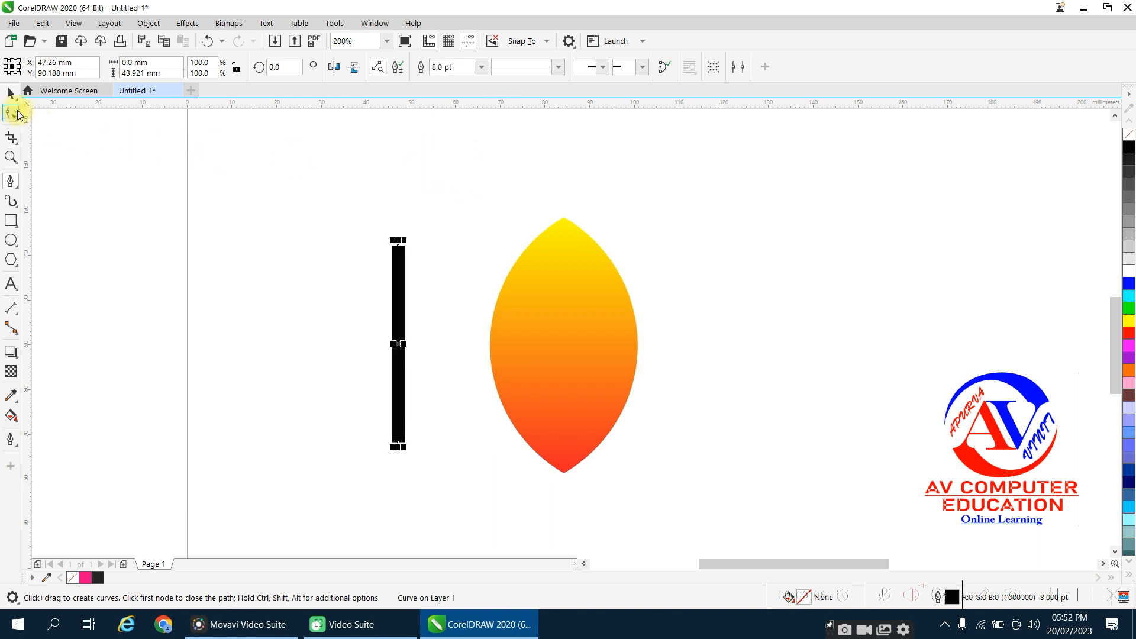
click(149, 24)
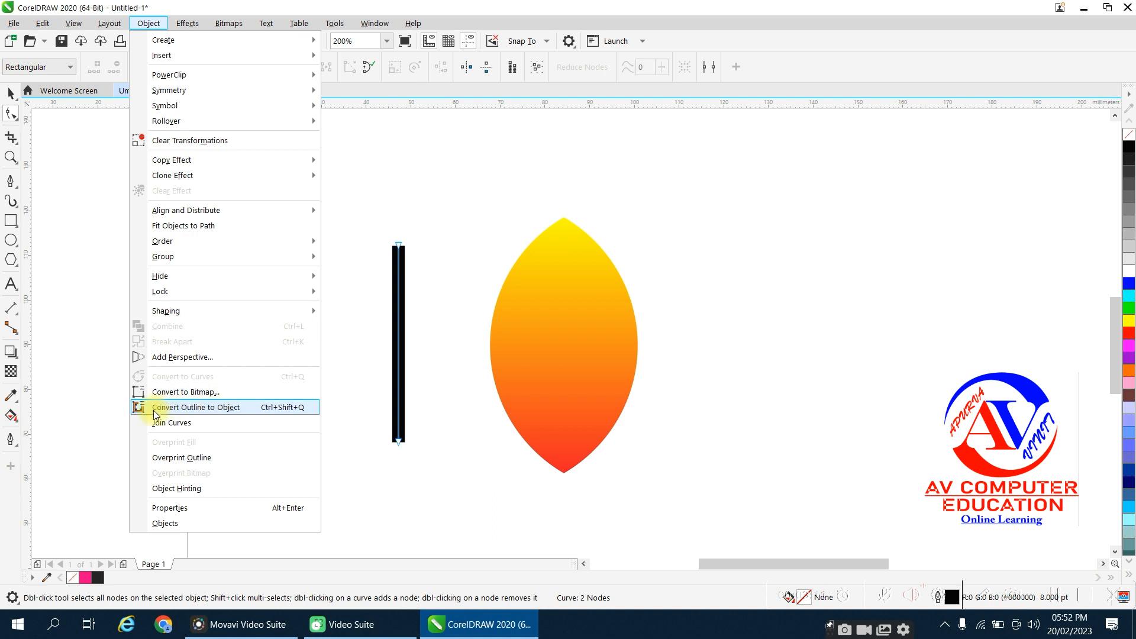
click(242, 407)
Step: Taper the black bar to a point by adding a node mid-way along its top edge and deleting both top corner nodes
scroll(393, 247, up, 3)
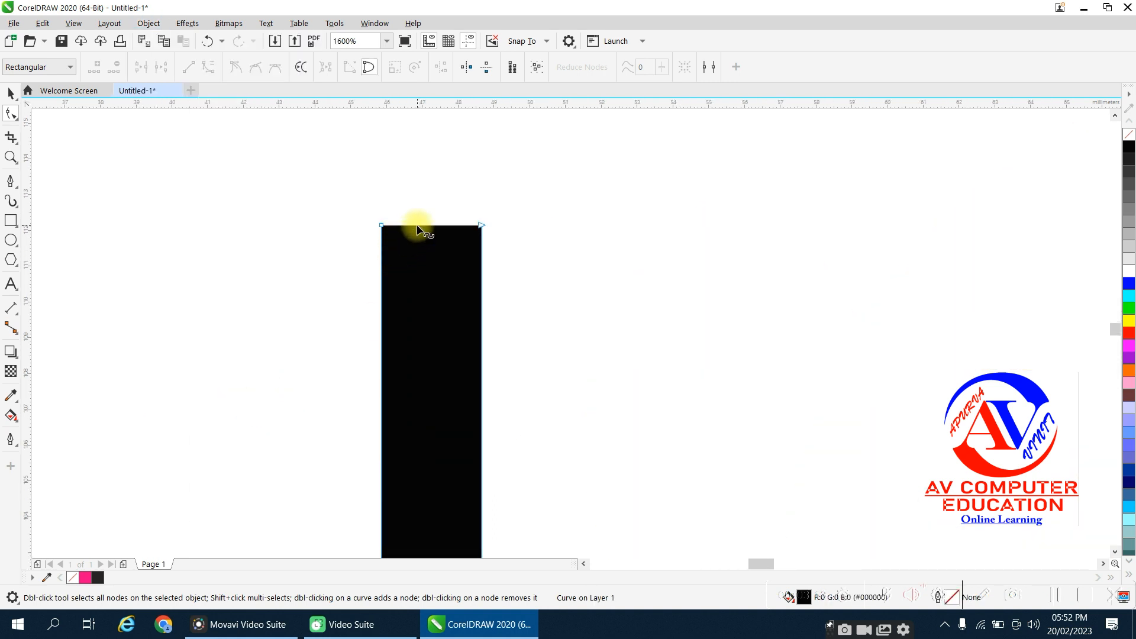
scroll(414, 226, down, 1)
double_click(418, 226)
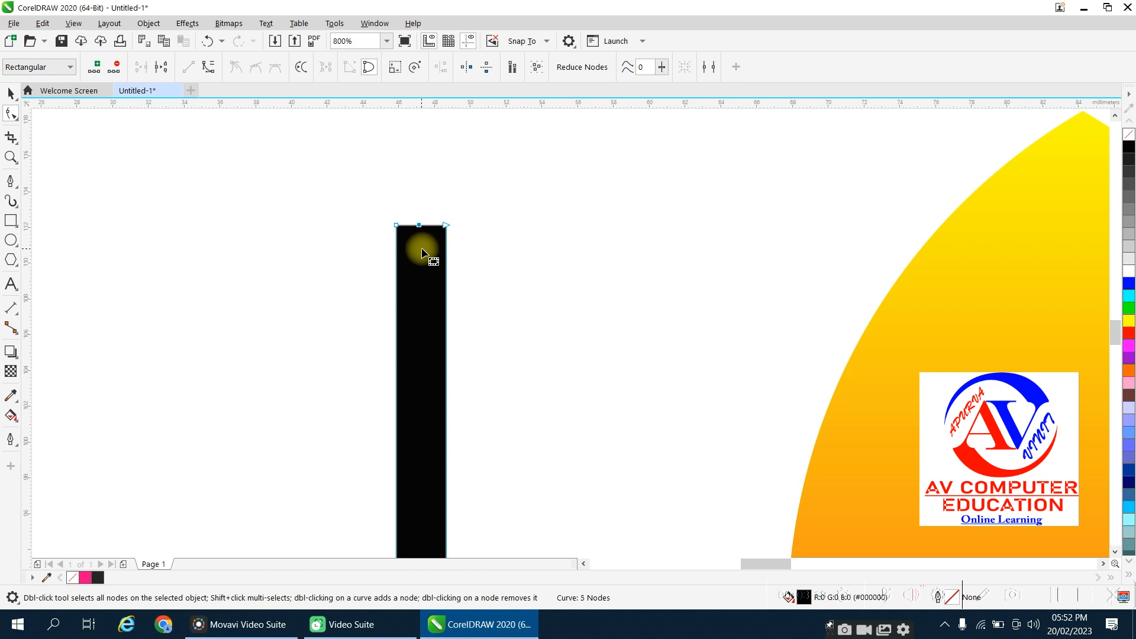
click(396, 225)
click(113, 66)
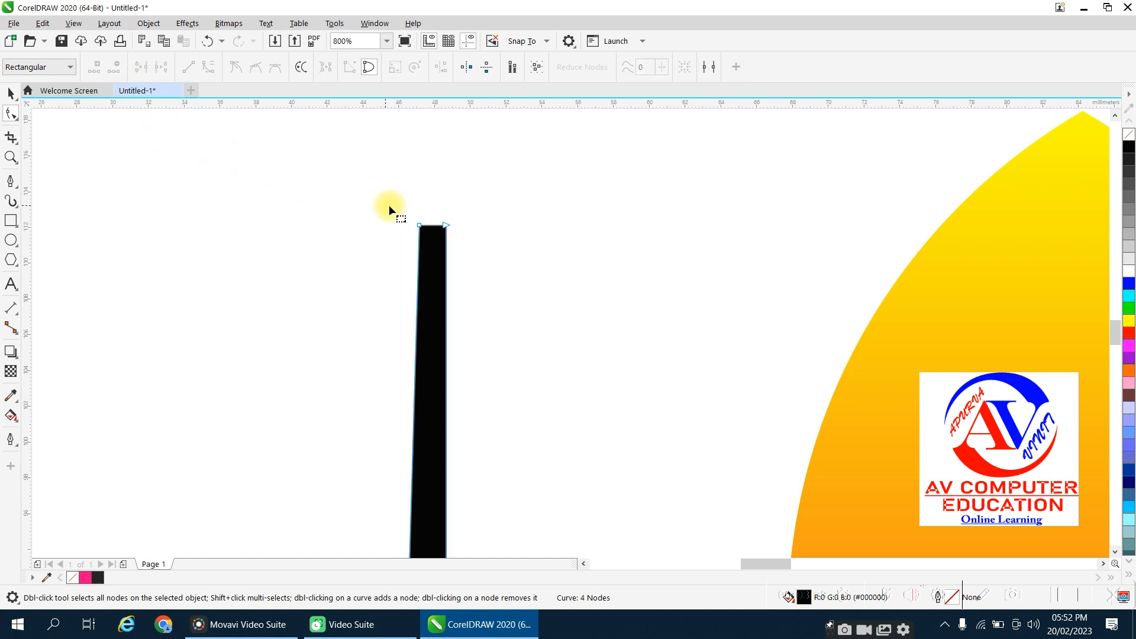
drag(433, 216, 463, 240)
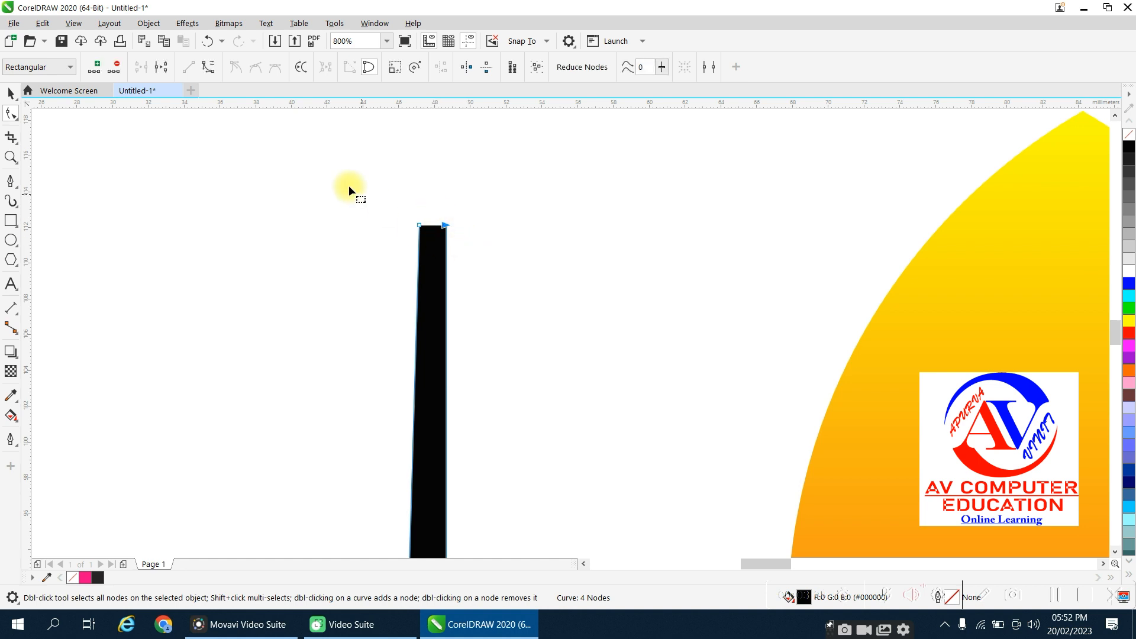
click(144, 67)
scroll(368, 187, down, 2)
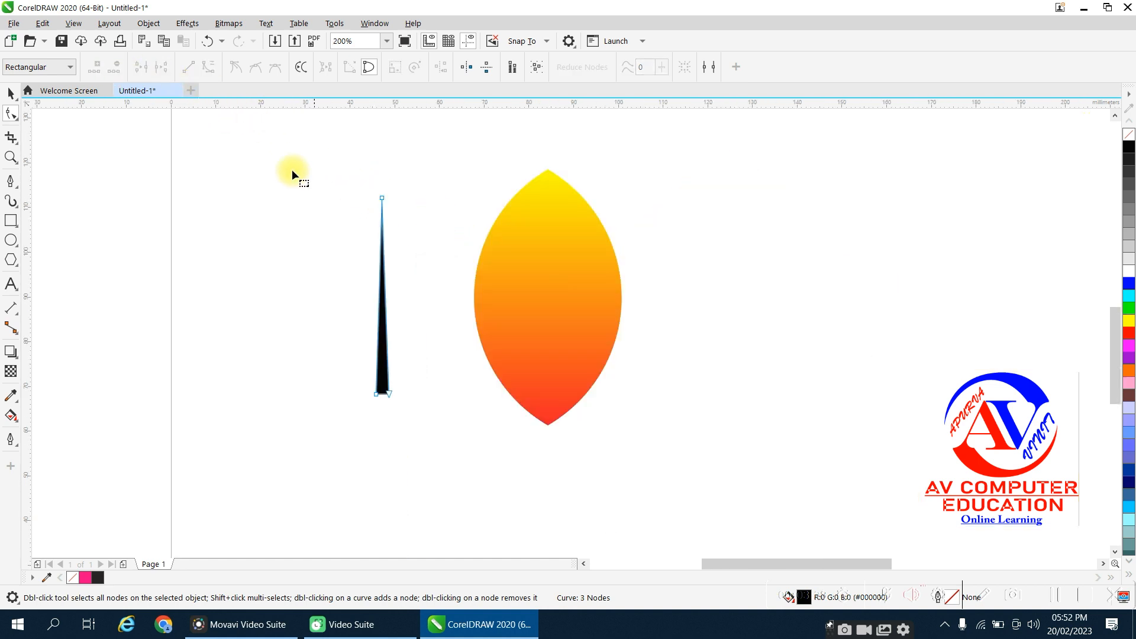
Step: Align the black spike with the petal, centred horizontally and flush with the petal's bottom
click(11, 93)
drag(321, 152, 513, 352)
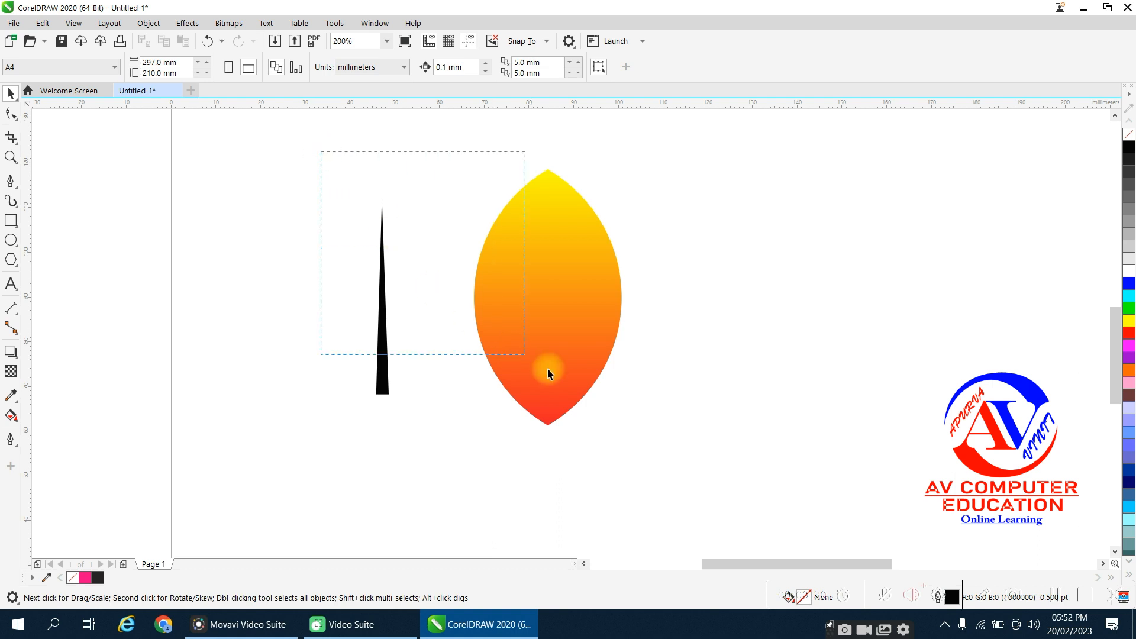
drag(658, 464, 658, 464)
key(c)
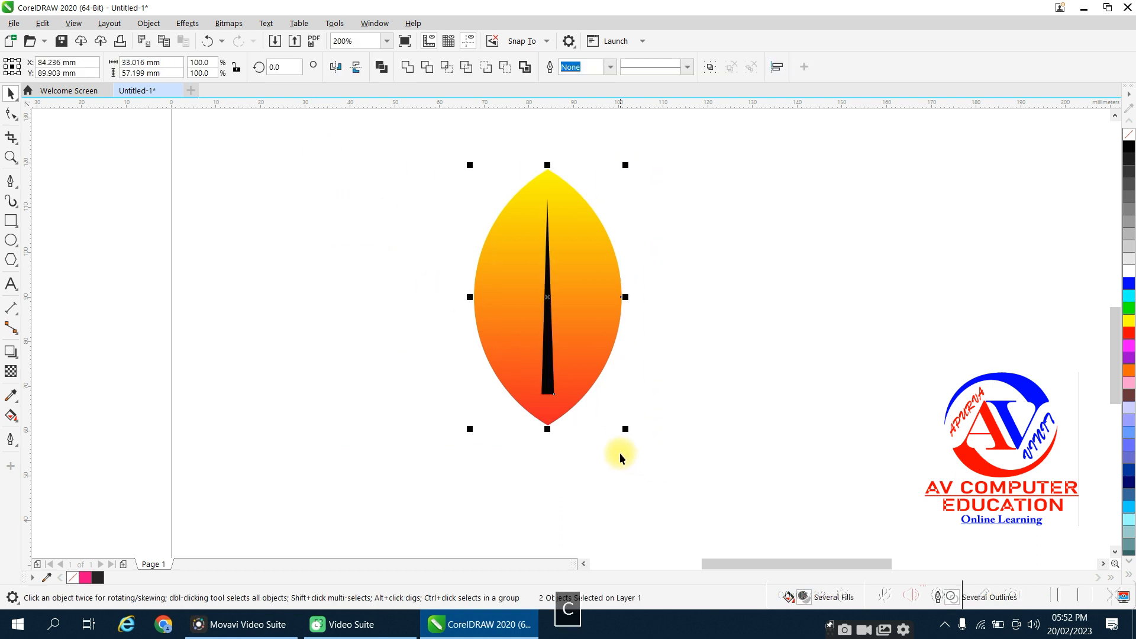
key(b)
click(619, 453)
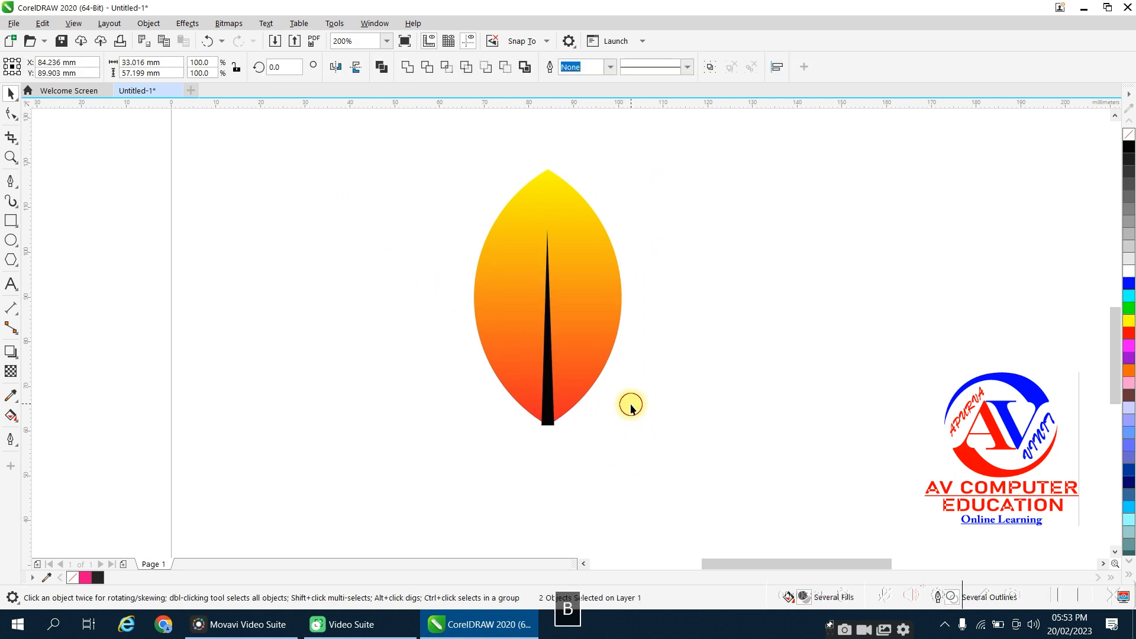
Step: Apply a black-to-white fountain fill to the spike, running from its base up to its tip
scroll(545, 406, up, 2)
click(543, 441)
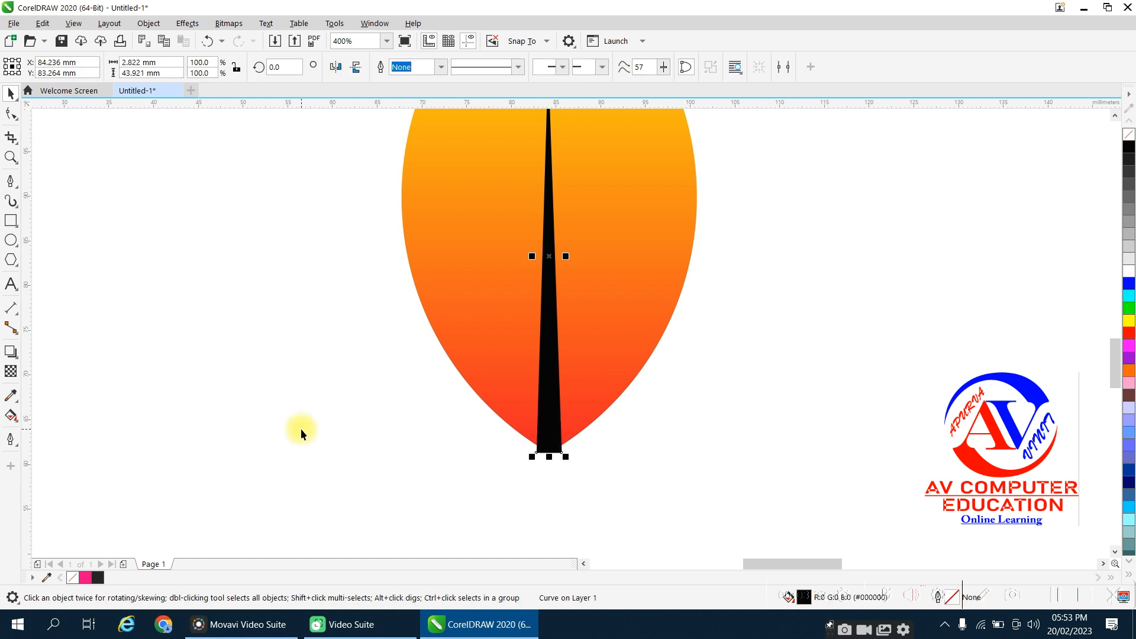
click(20, 422)
click(36, 412)
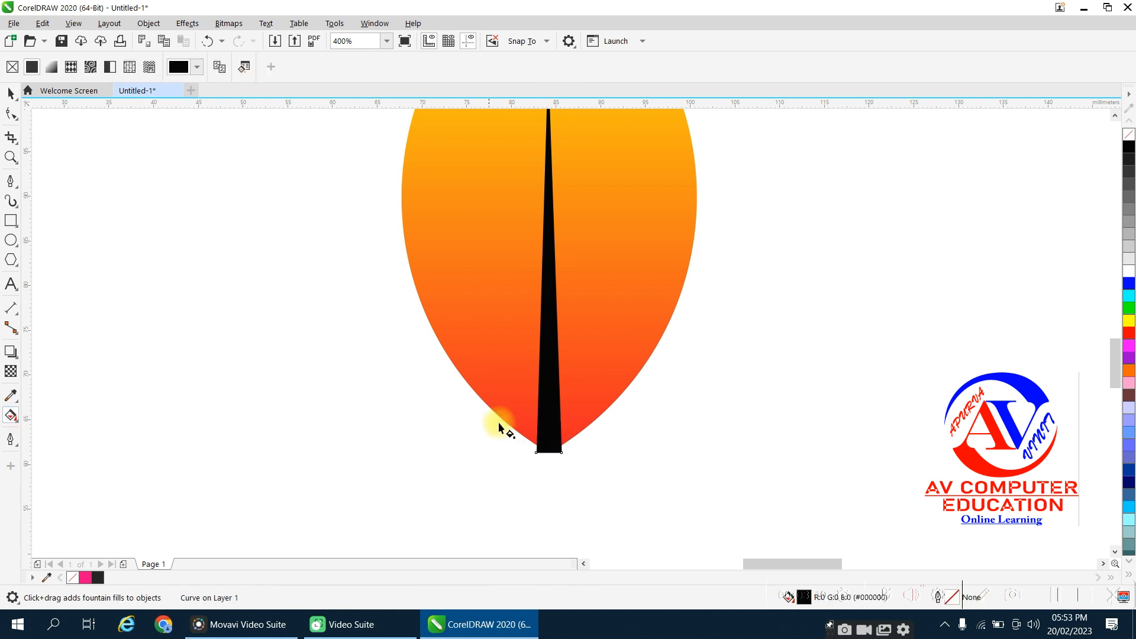
scroll(555, 453, down, 2)
drag(553, 454, 552, 259)
scroll(563, 398, up, 2)
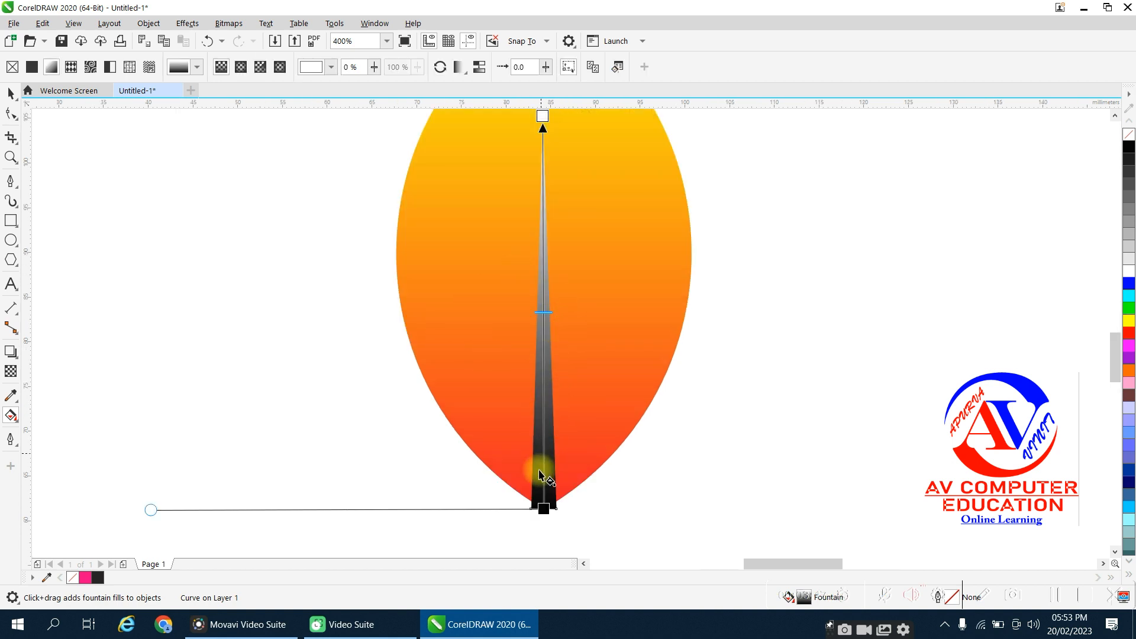
Step: Change the black end of the spike's fountain fill, at its base, to red
click(542, 507)
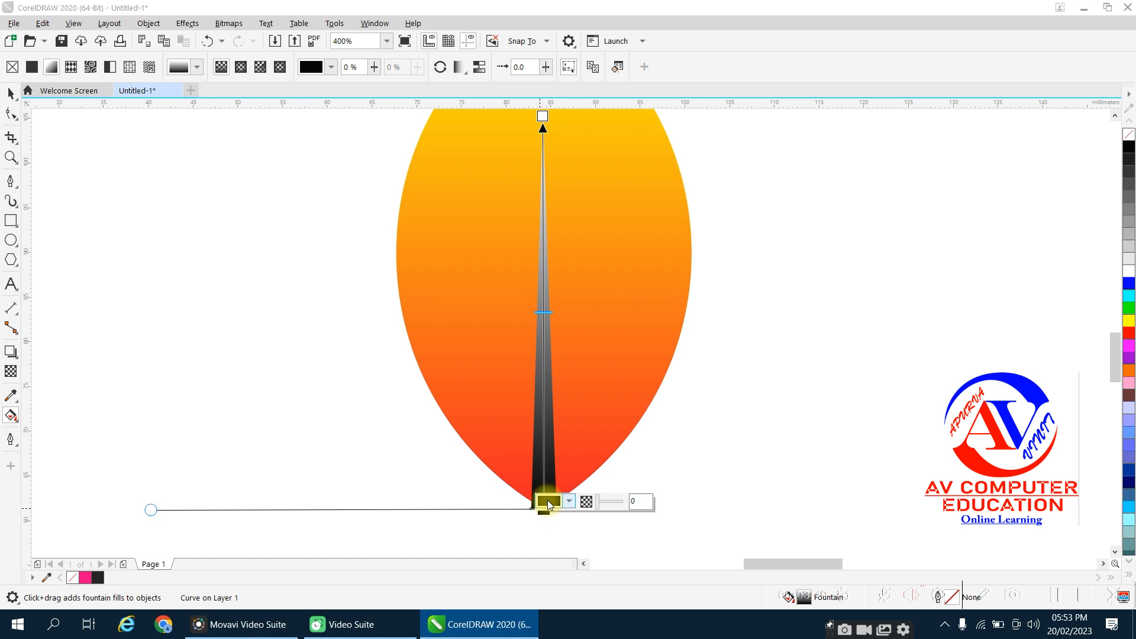
click(548, 499)
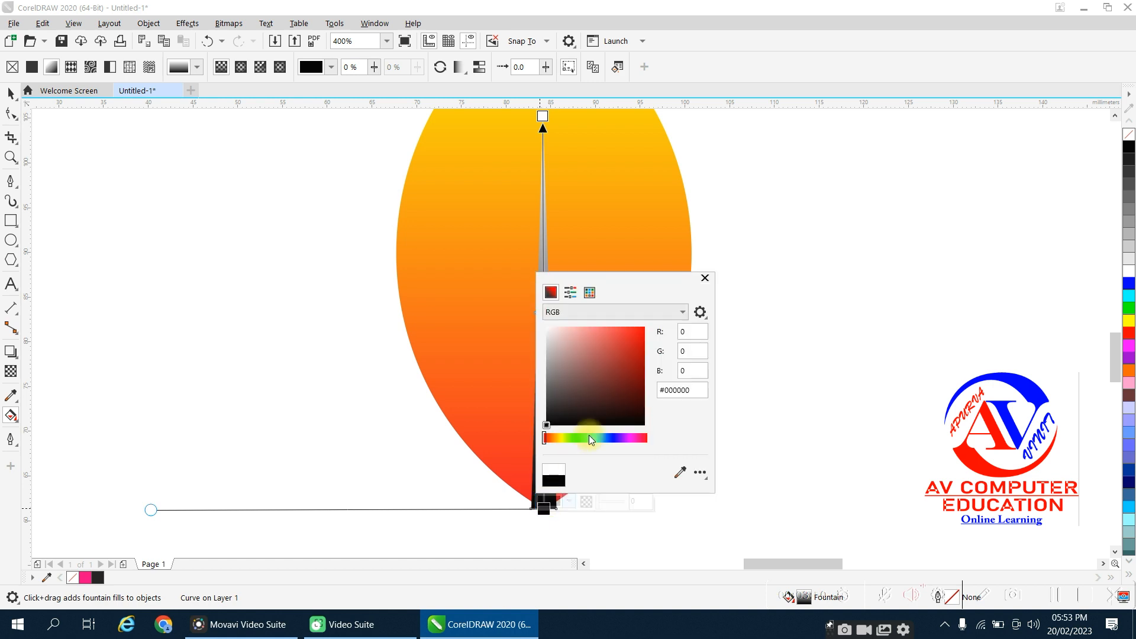
click(649, 325)
click(705, 278)
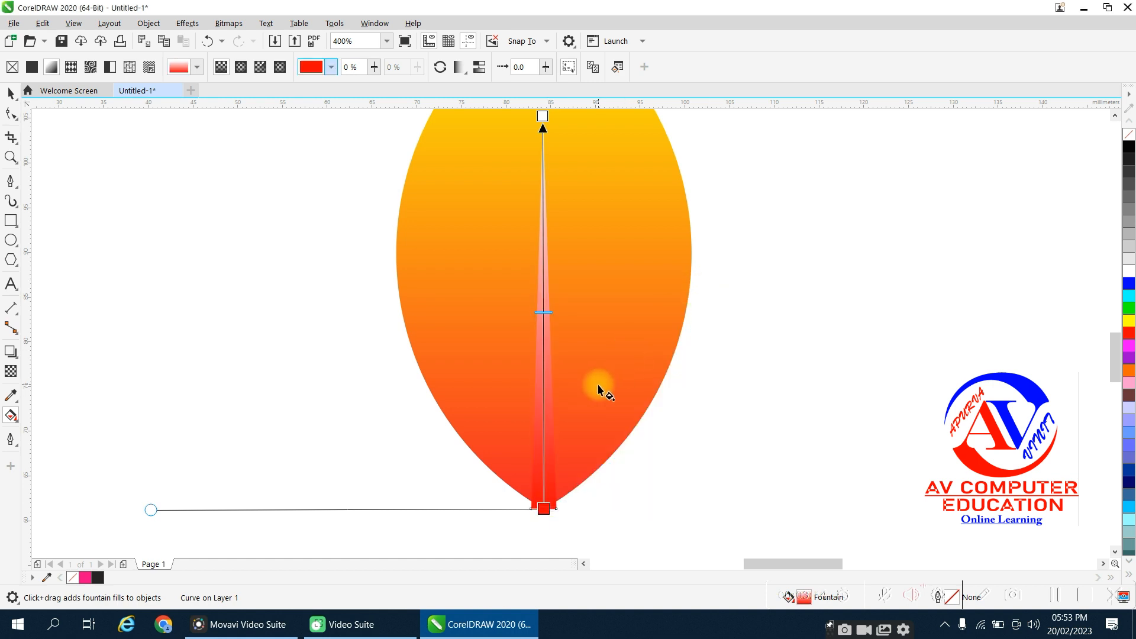
Step: Add a node midway along the spike's bottom edge and pull it down onto the petal's bottom tip
scroll(597, 385, down, 2)
scroll(589, 373, up, 2)
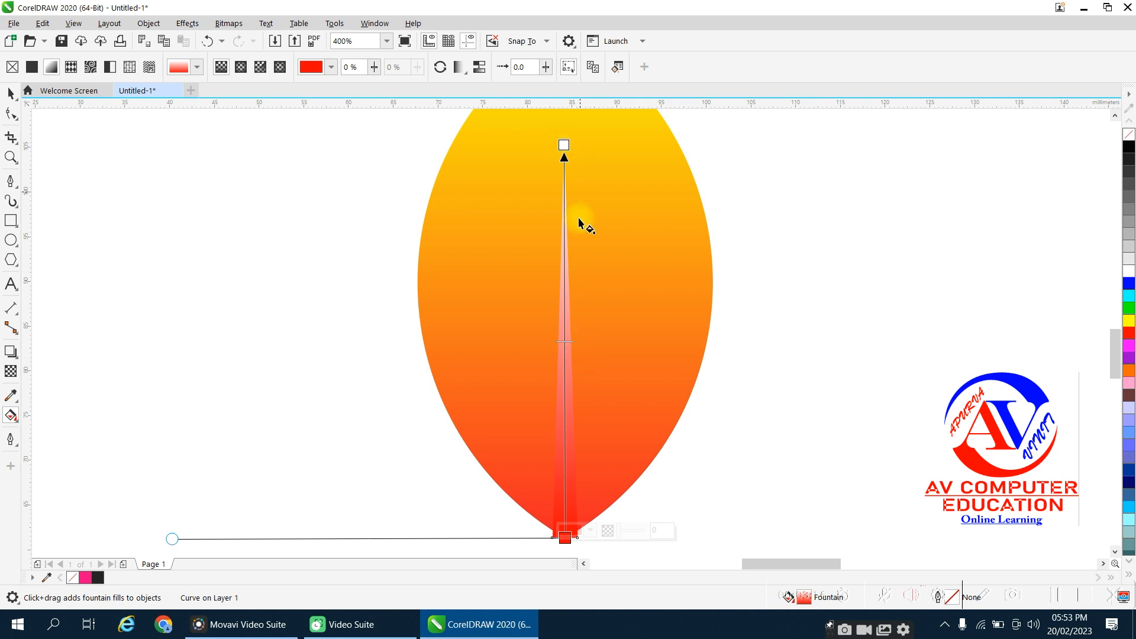
click(11, 113)
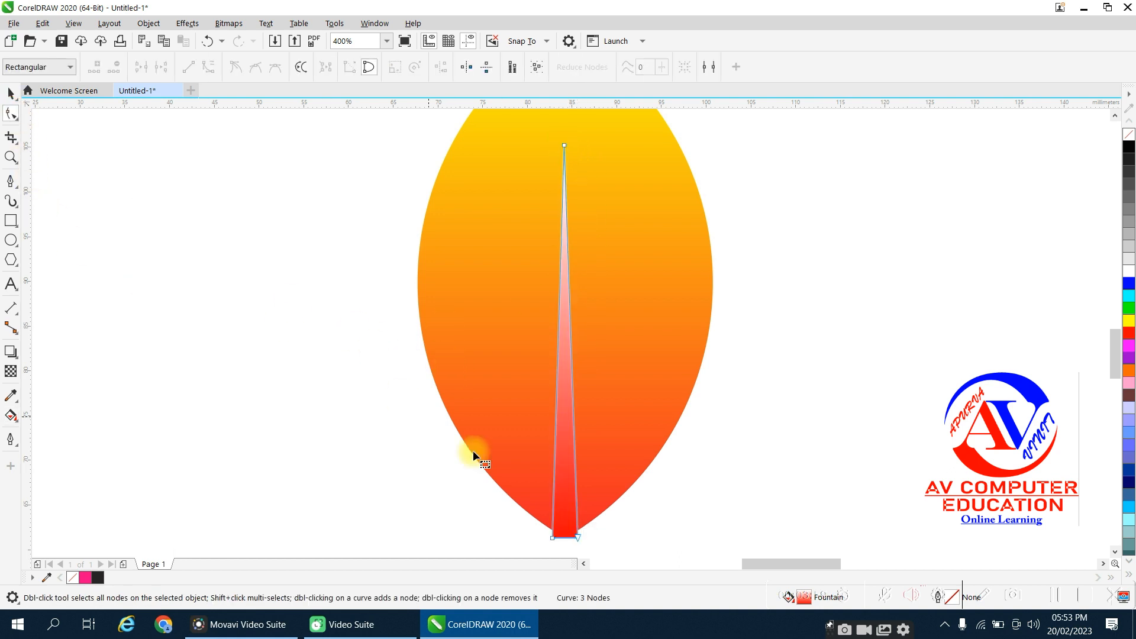
scroll(565, 535, up, 2)
drag(572, 552, 576, 522)
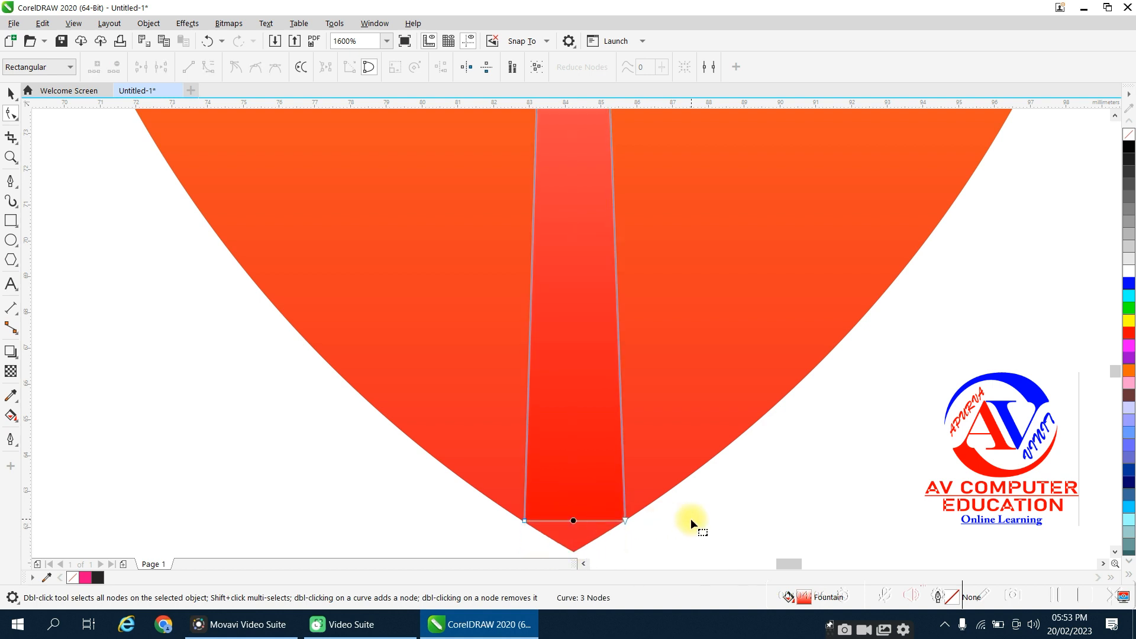
double_click(574, 520)
drag(574, 520, 578, 464)
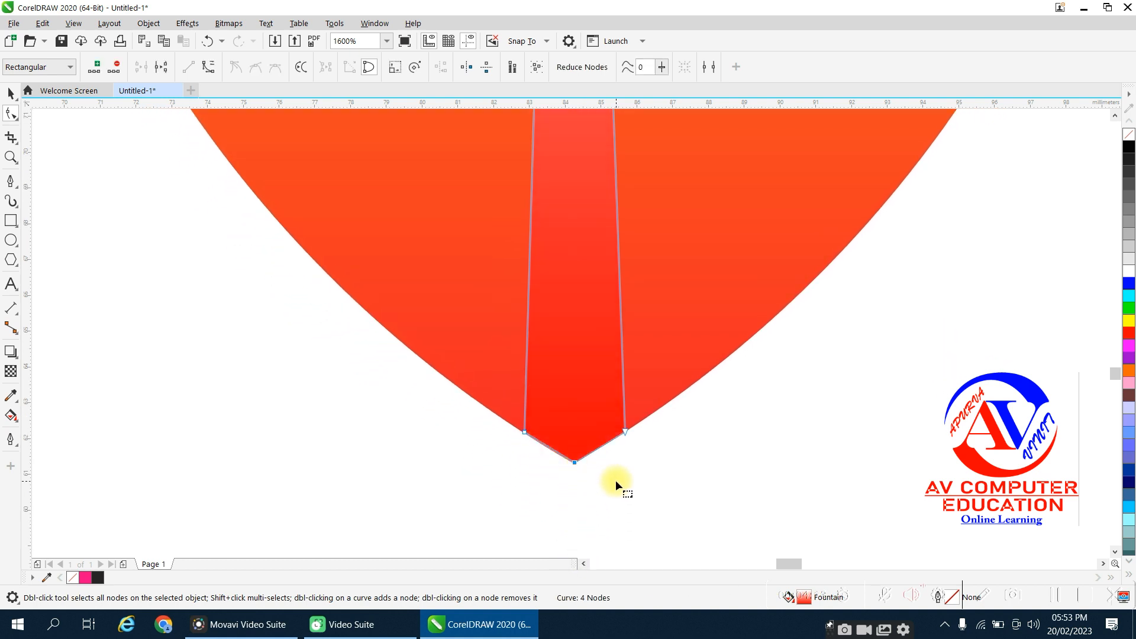
click(12, 93)
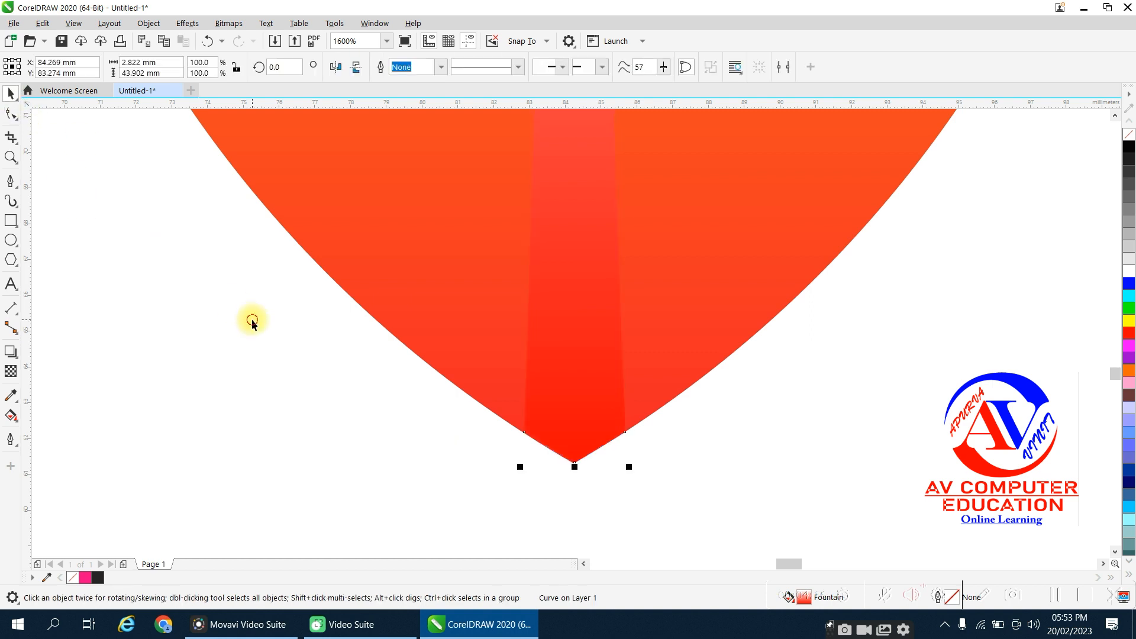
click(503, 454)
Step: Scale the petal and spike together to about 22.8 × 39.5 mm and place them lower on the page
scroll(503, 454, down, 4)
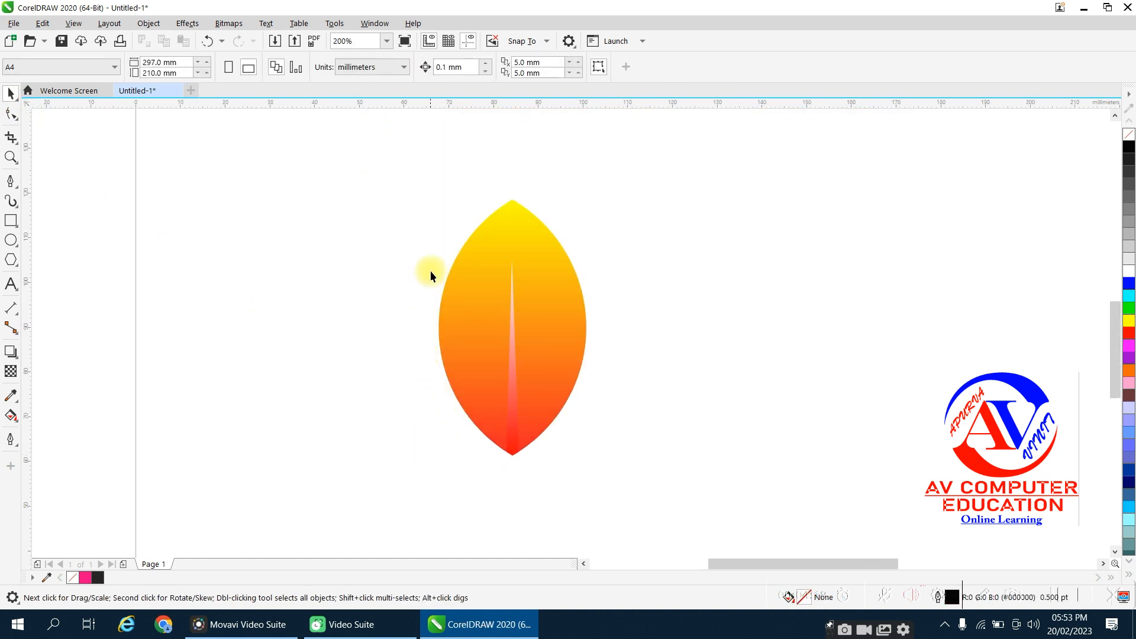
scroll(470, 280, down, 1)
drag(422, 225, 576, 404)
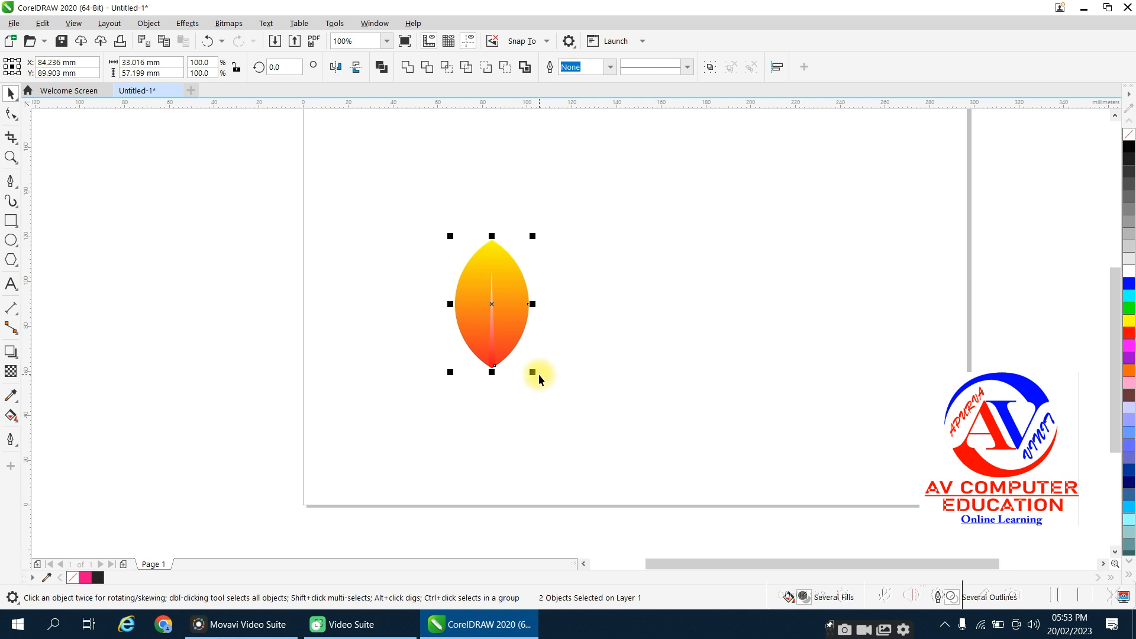
drag(533, 372, 515, 329)
click(513, 328)
drag(426, 215, 558, 340)
drag(493, 293, 520, 382)
Step: Rotate the petal and spike 60° counter-clockwise and create a horizontally mirrored copy on their right side
click(519, 354)
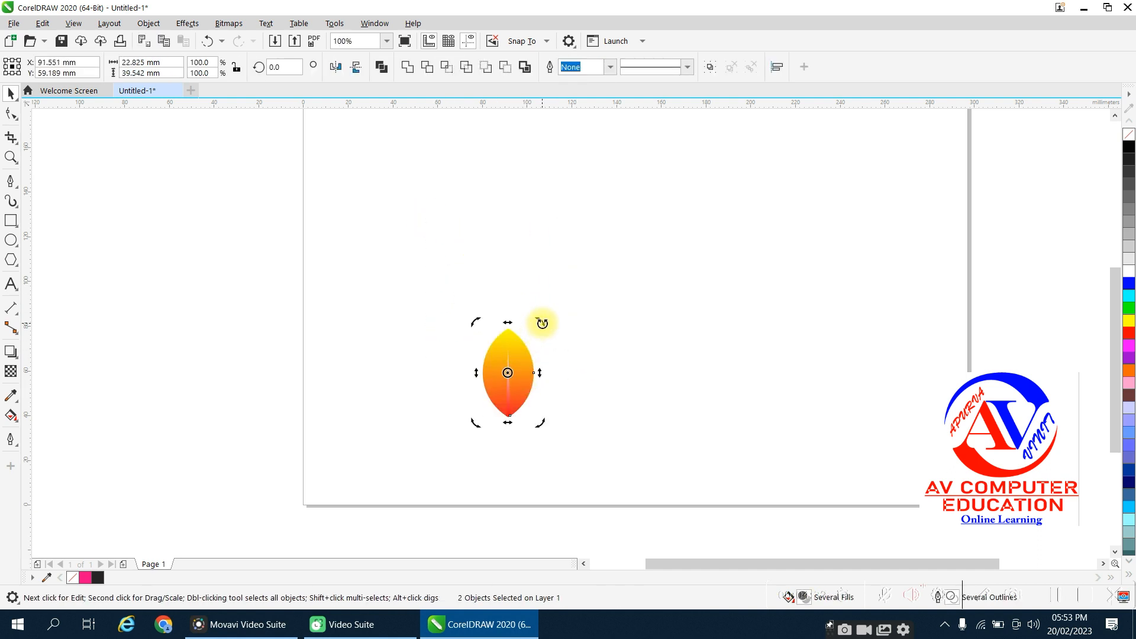
drag(542, 323, 488, 341)
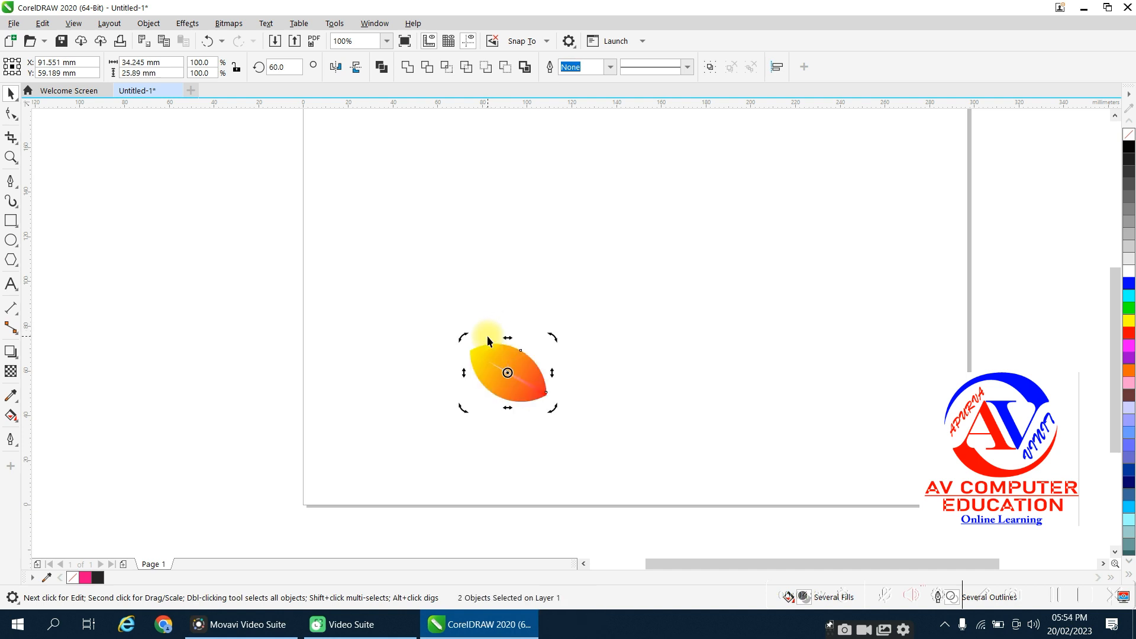
click(543, 396)
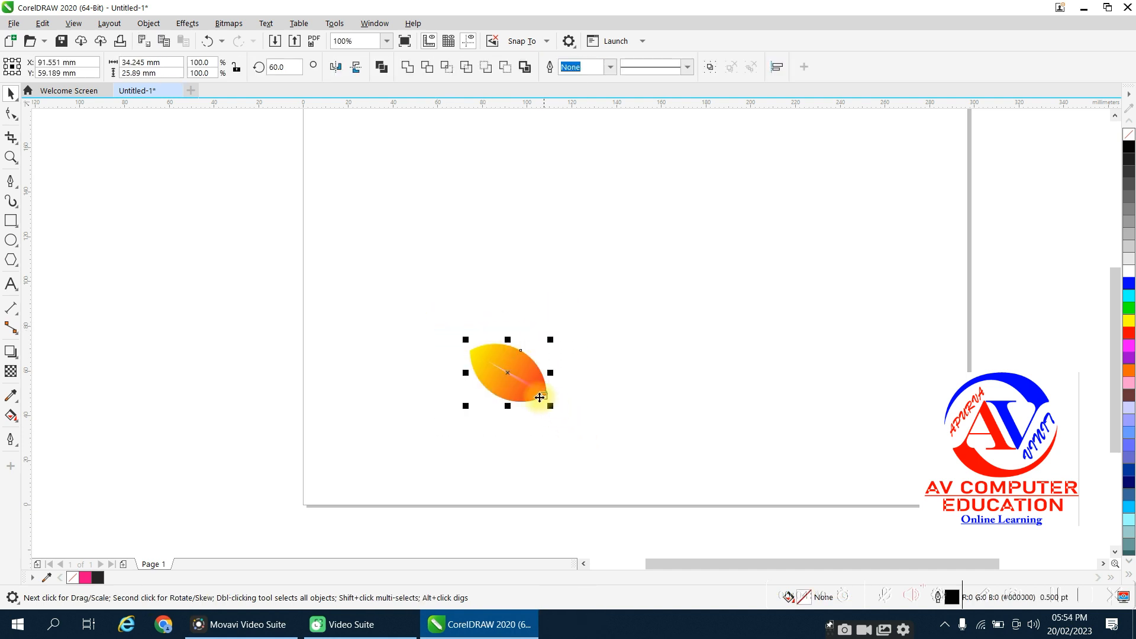
drag(466, 373, 588, 369)
right_click(588, 369)
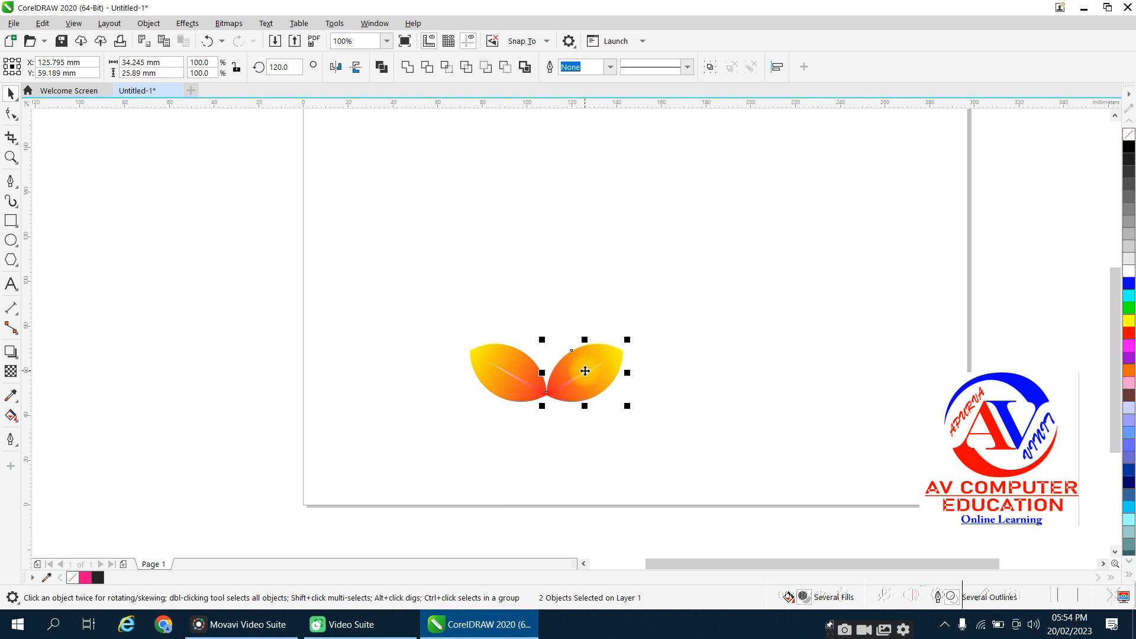
Step: Nudge the mirrored petal horizontally until a gap of about 4.8 mm separates the two petals
key(Right)
key(Right)
key(Right)
key(Right)
key(Right)
key(Right)
key(Right)
key(Right)
key(Right)
key(Right)
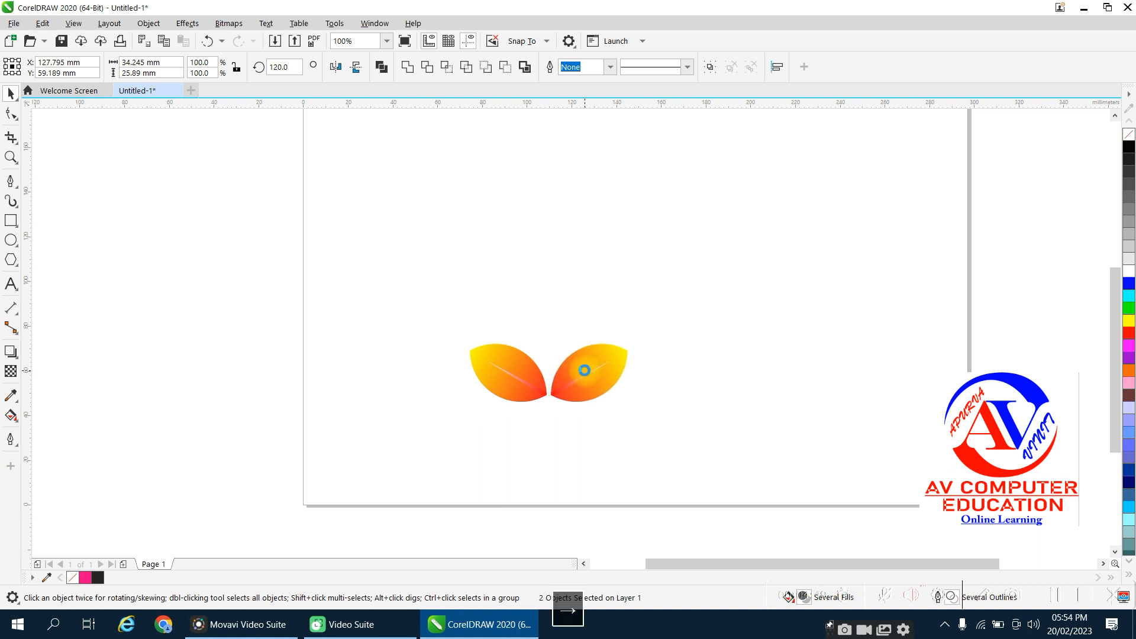
key(Right)
key(Right)
key(Right)
key(Right)
key(Right)
key(Right)
key(Right)
key(Right)
key(Right)
key(Right)
key(Right)
key(Right)
key(Right)
key(Right)
key(Right)
key(Right)
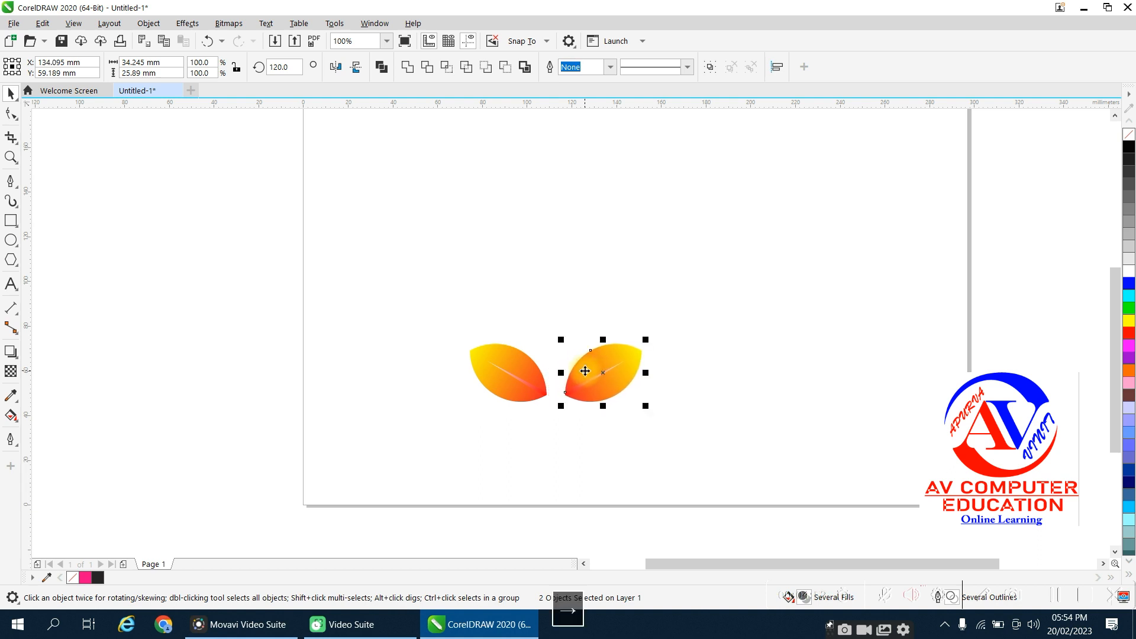
key(Left)
key(Left)
key(Left)
key(Left)
key(Left)
key(Left)
key(Left)
key(Left)
key(Left)
key(Left)
key(Left)
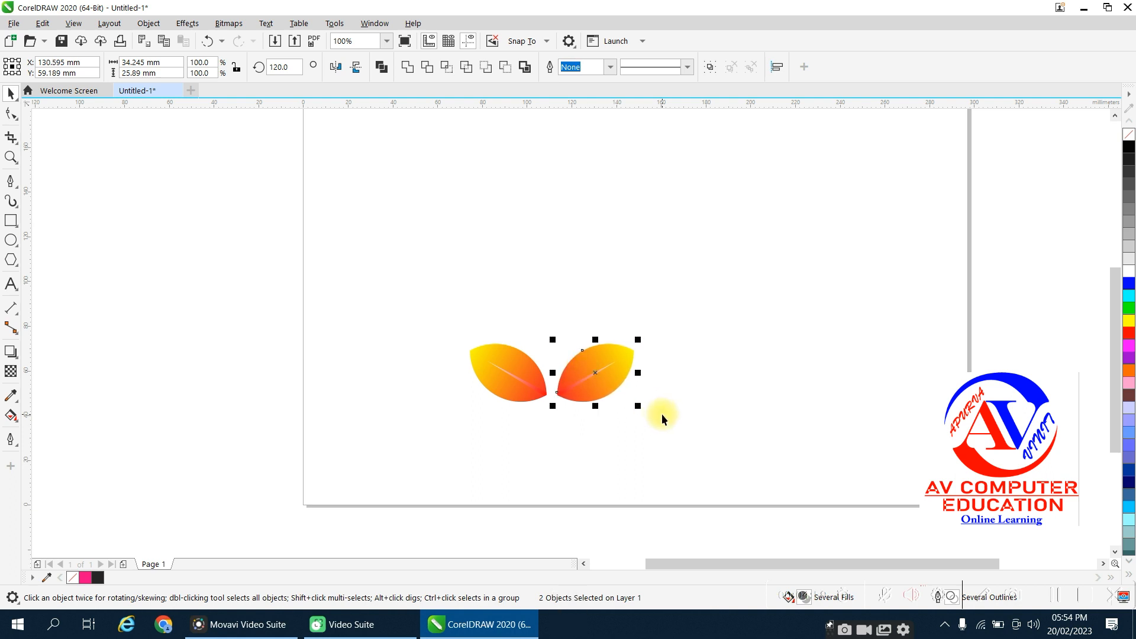
Step: Group both petals together with their spikes
click(644, 409)
drag(472, 321, 733, 457)
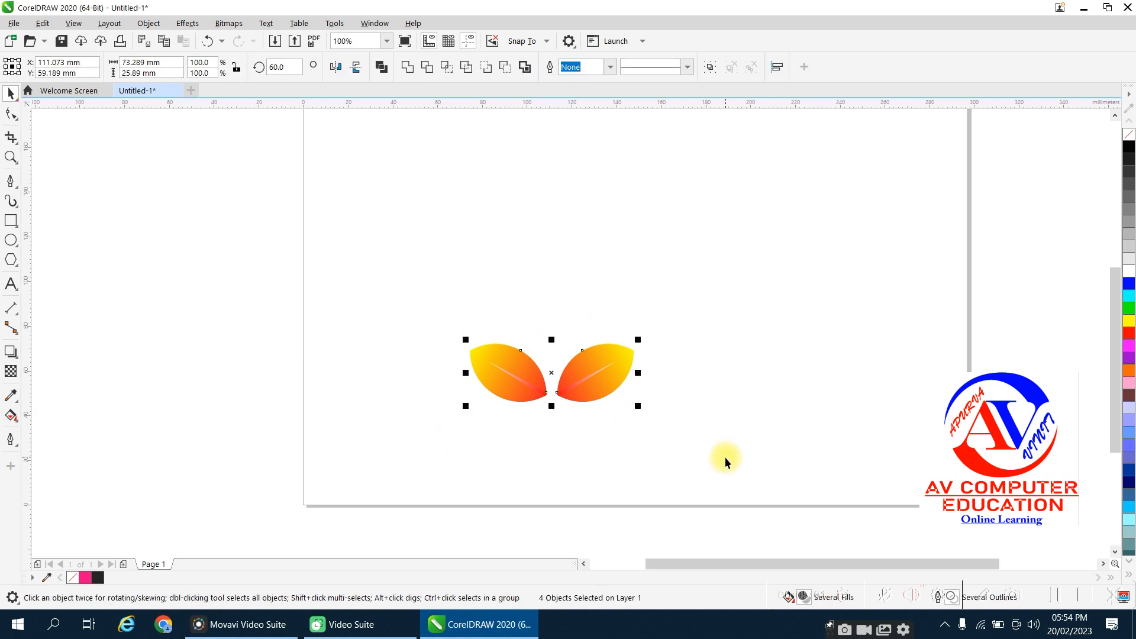
key(ctrl+g)
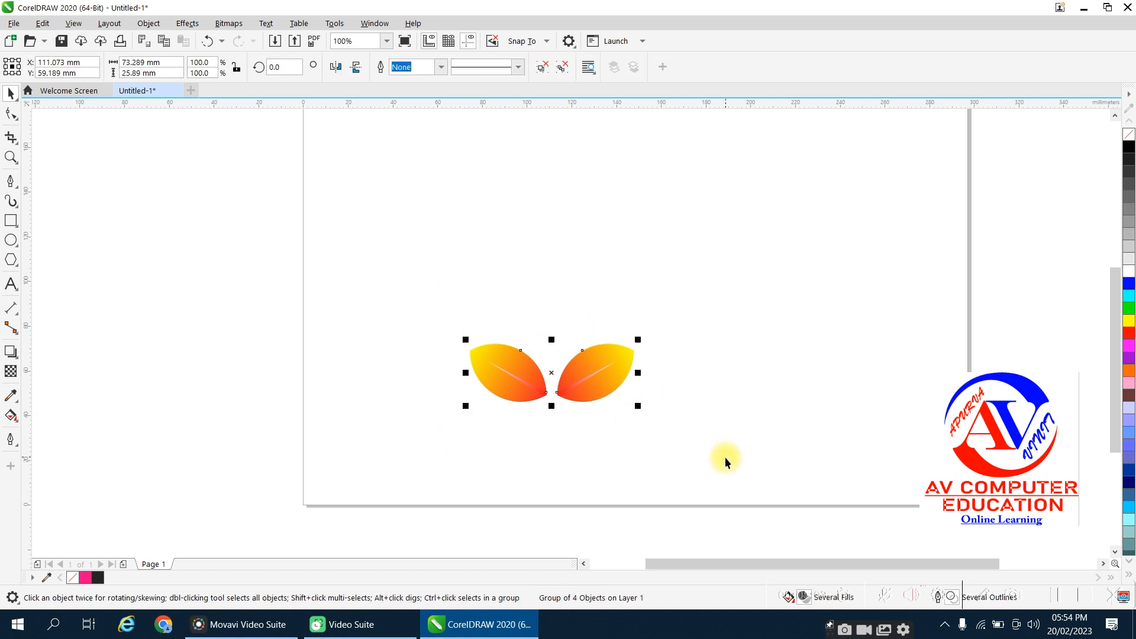
Step: Place a duplicate of the petal pair directly above the original near the page's top edge, scaled to about 57%
key(ctrl+d)
scroll(617, 426, down, 2)
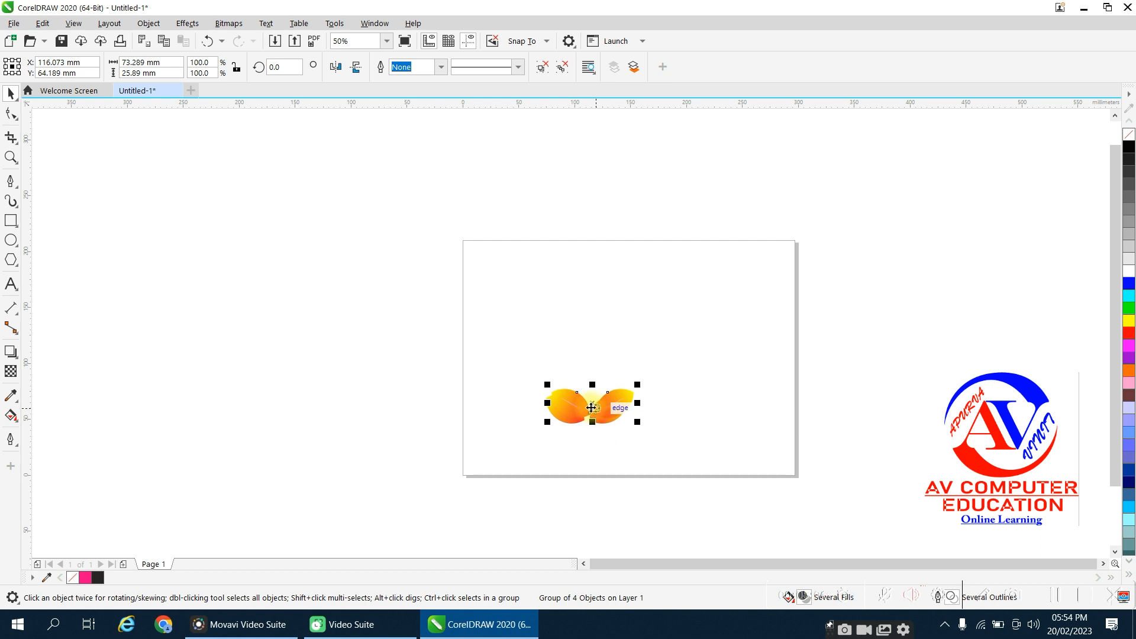
drag(592, 403, 584, 258)
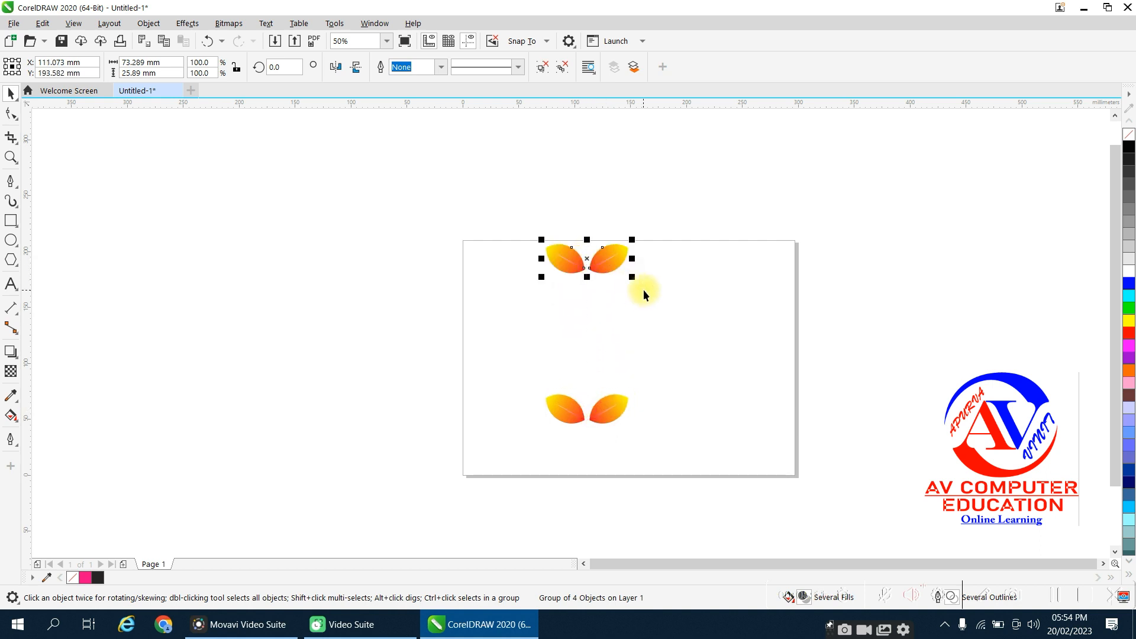
drag(631, 274, 624, 270)
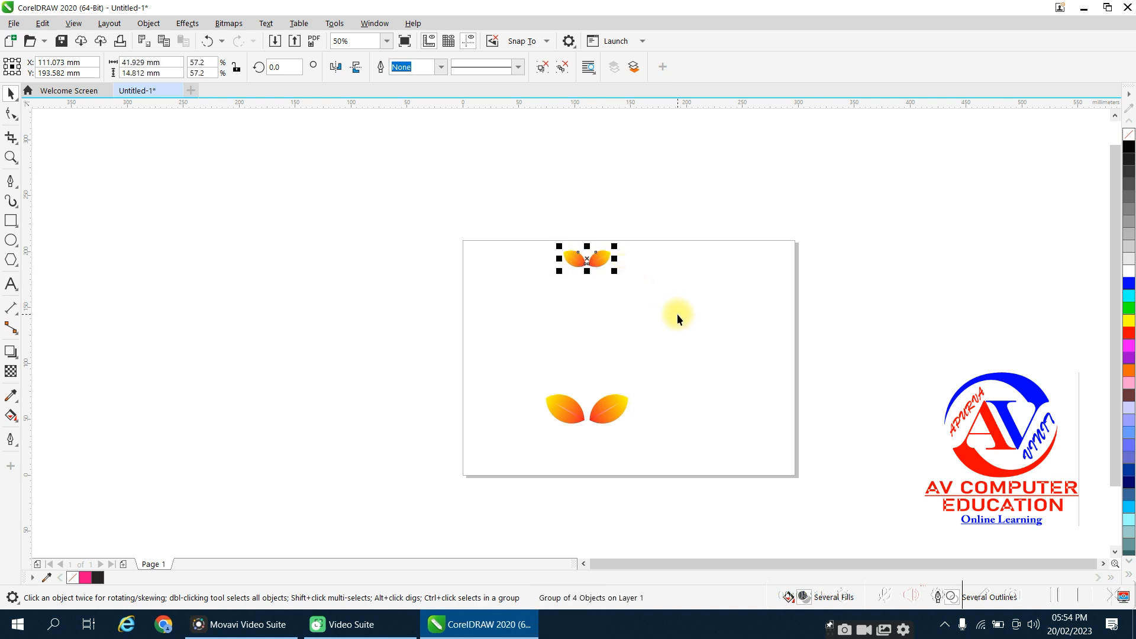
Step: Blend the small upper petal pair into the large lower pair with 20 steps
click(14, 356)
click(54, 383)
drag(586, 264, 598, 418)
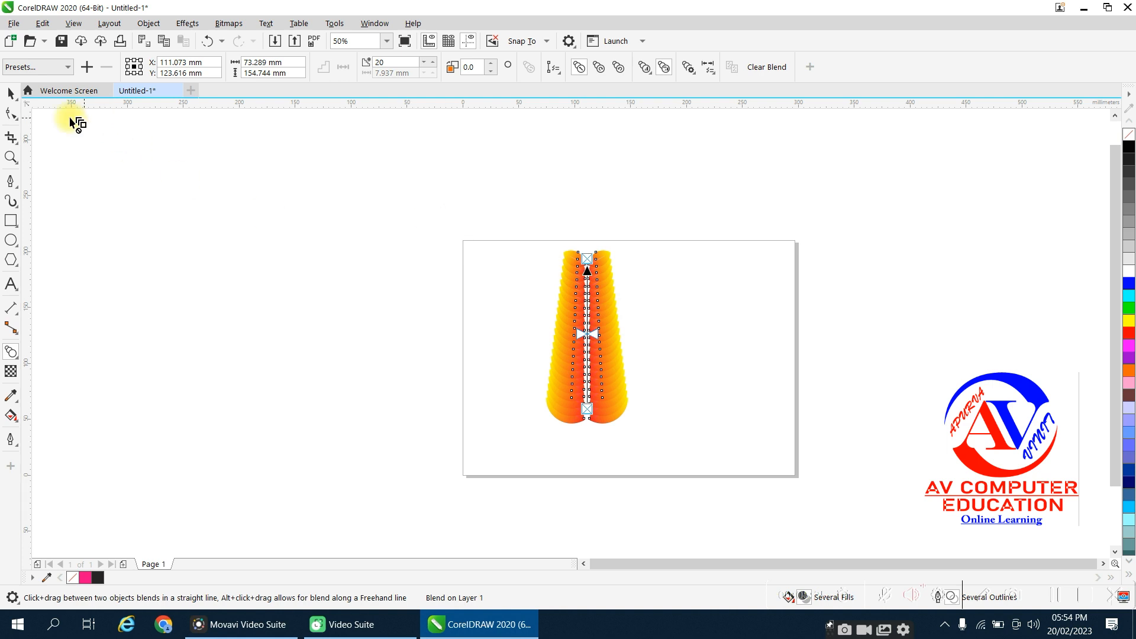
Step: Move the whole petal blend to the right side of the page and deselect it
click(9, 93)
drag(499, 212, 681, 451)
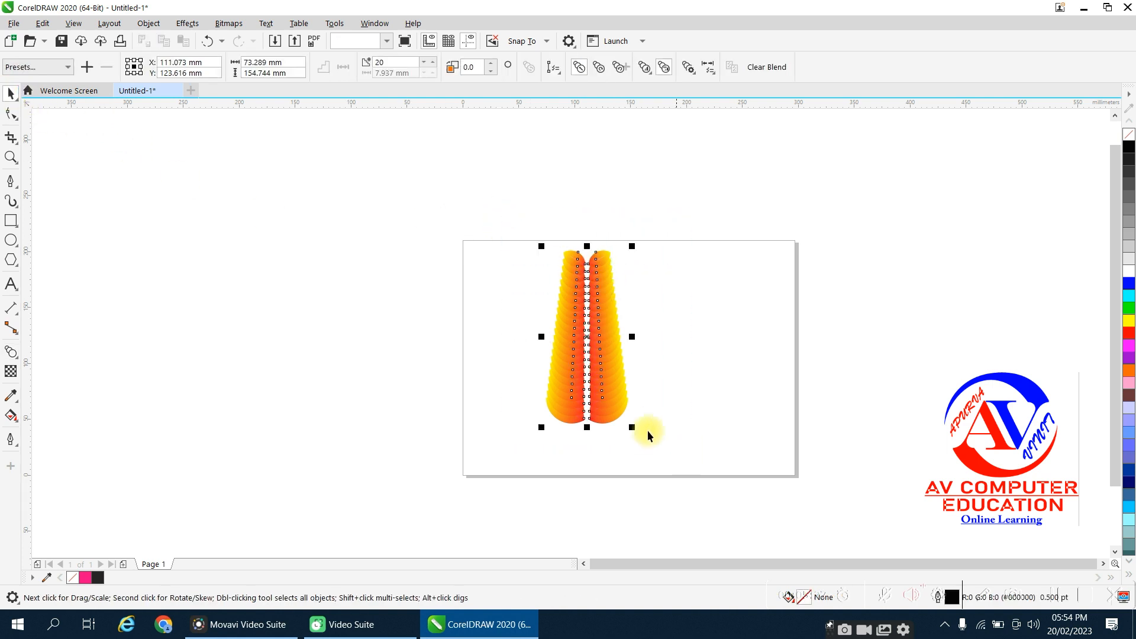
drag(599, 360, 745, 388)
key(Escape)
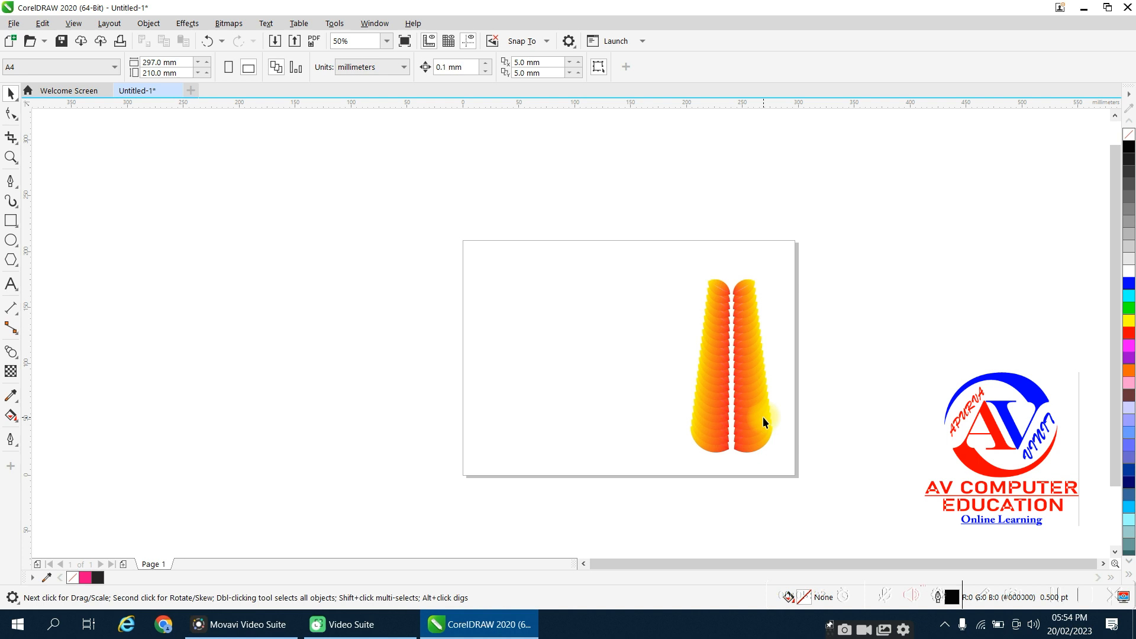
Step: Draw a circle about 168 mm across beside the blend and turn it into an arc from about 107° to 270°
click(10, 239)
drag(469, 265, 609, 454)
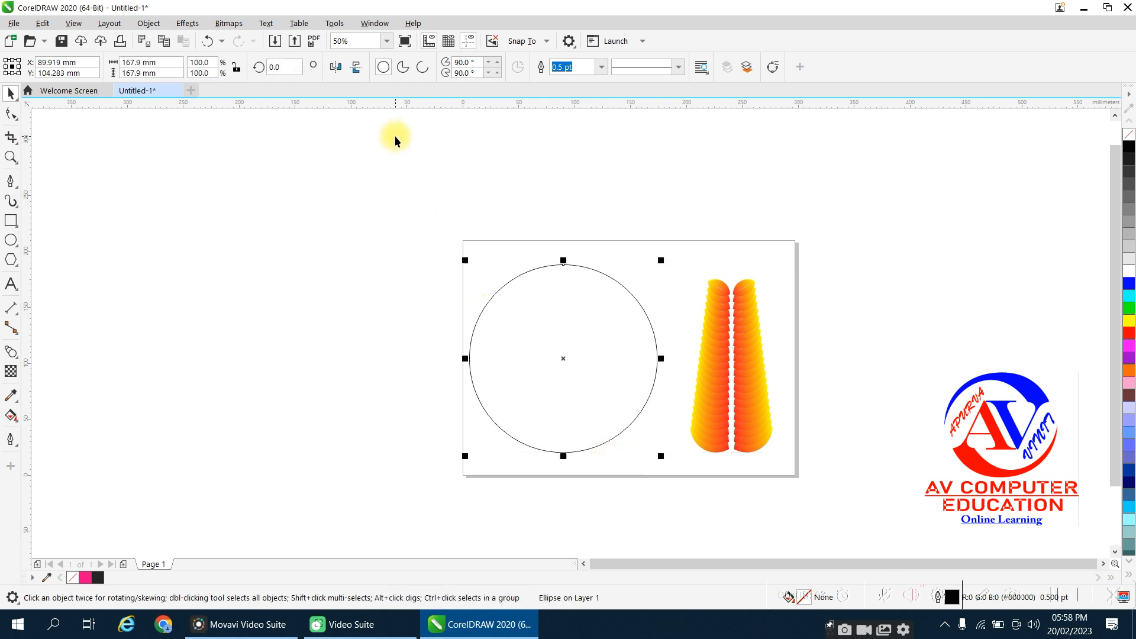
click(423, 67)
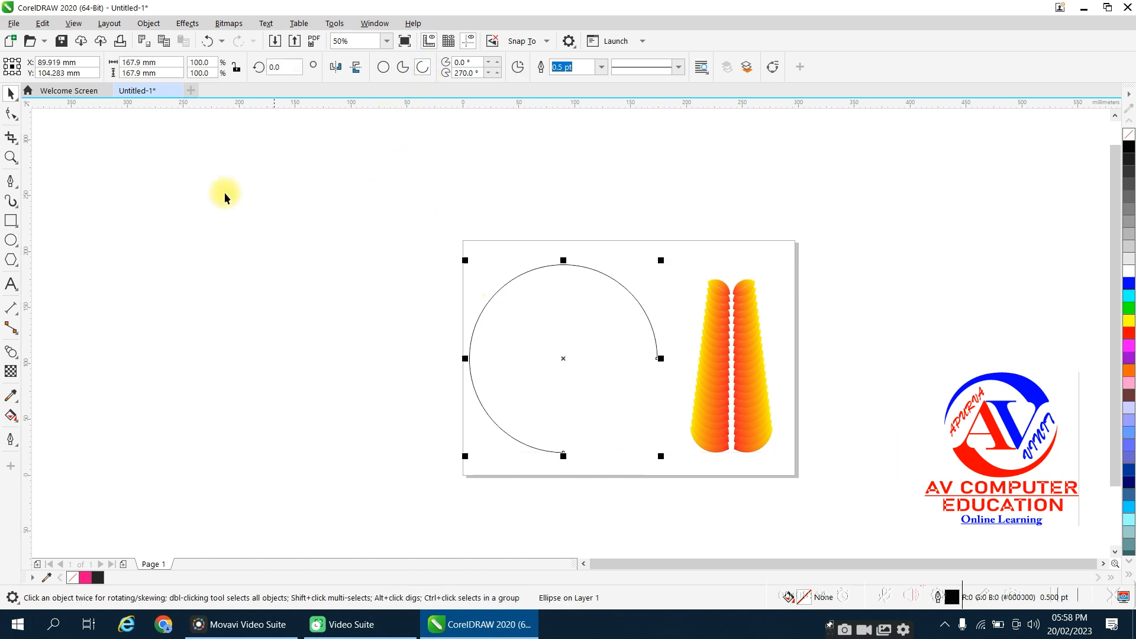
click(11, 114)
drag(658, 360, 537, 269)
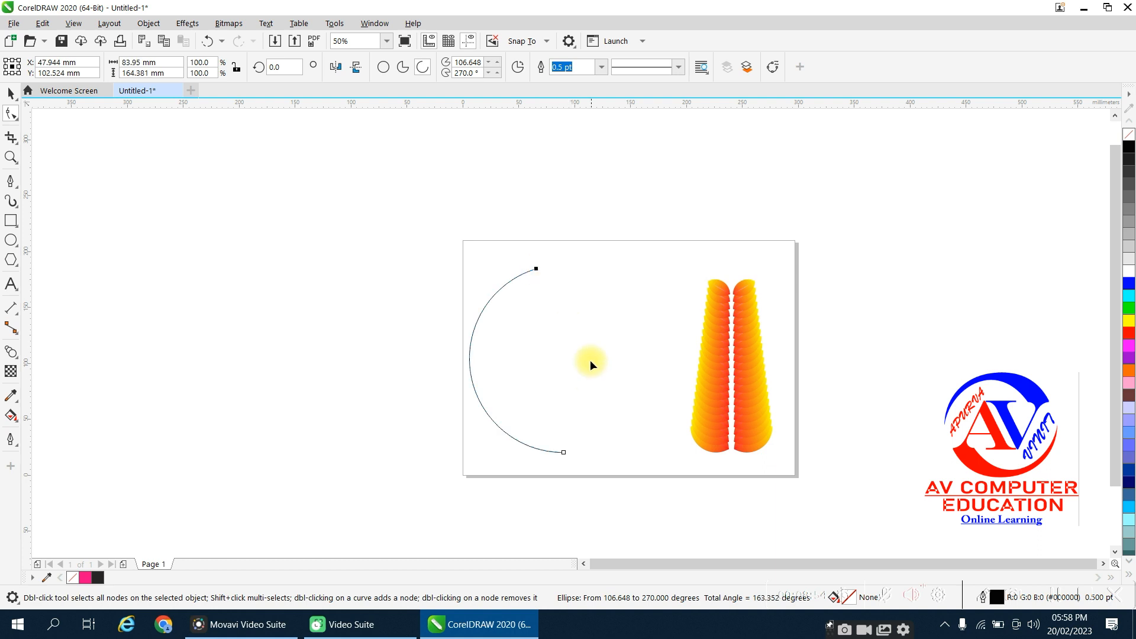
Step: Assign the arc as the new path of the petal blend
click(746, 388)
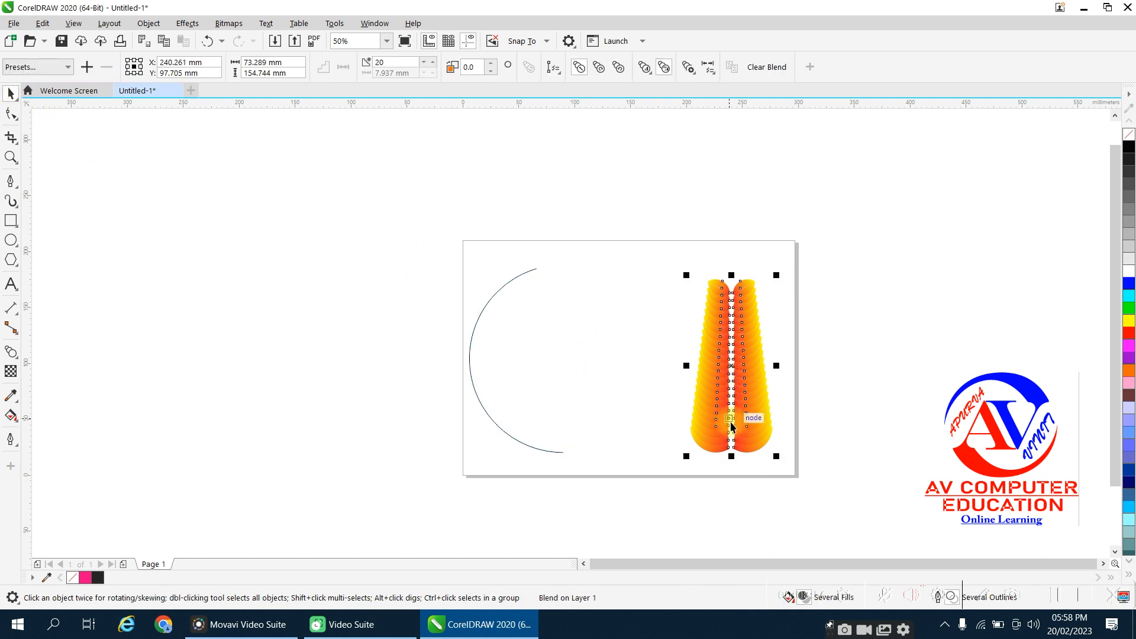
click(554, 69)
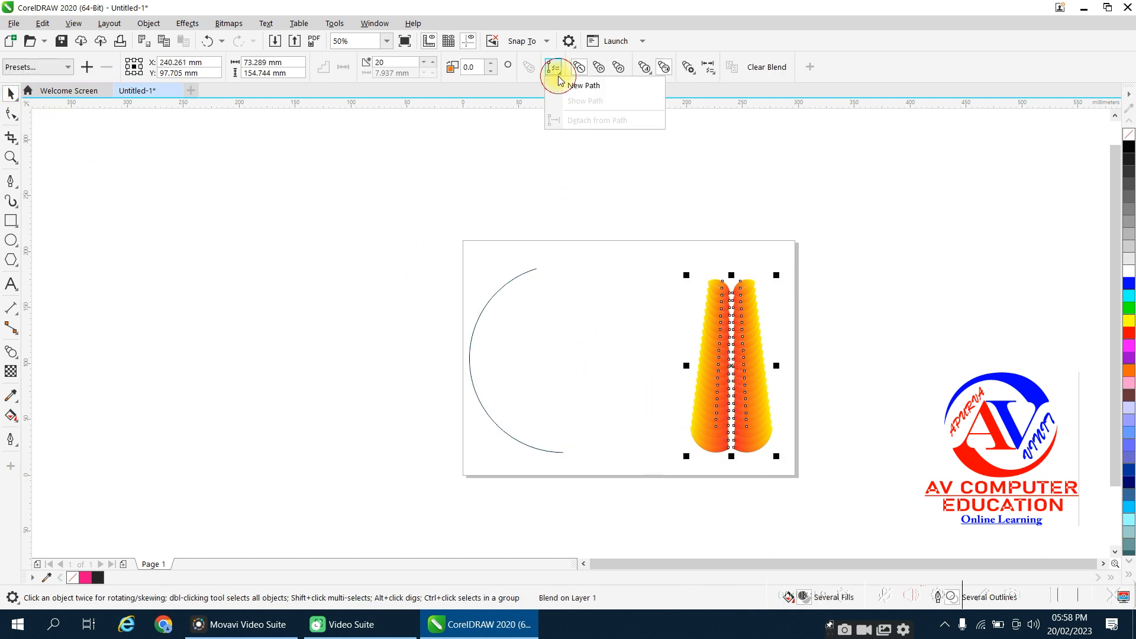
click(582, 86)
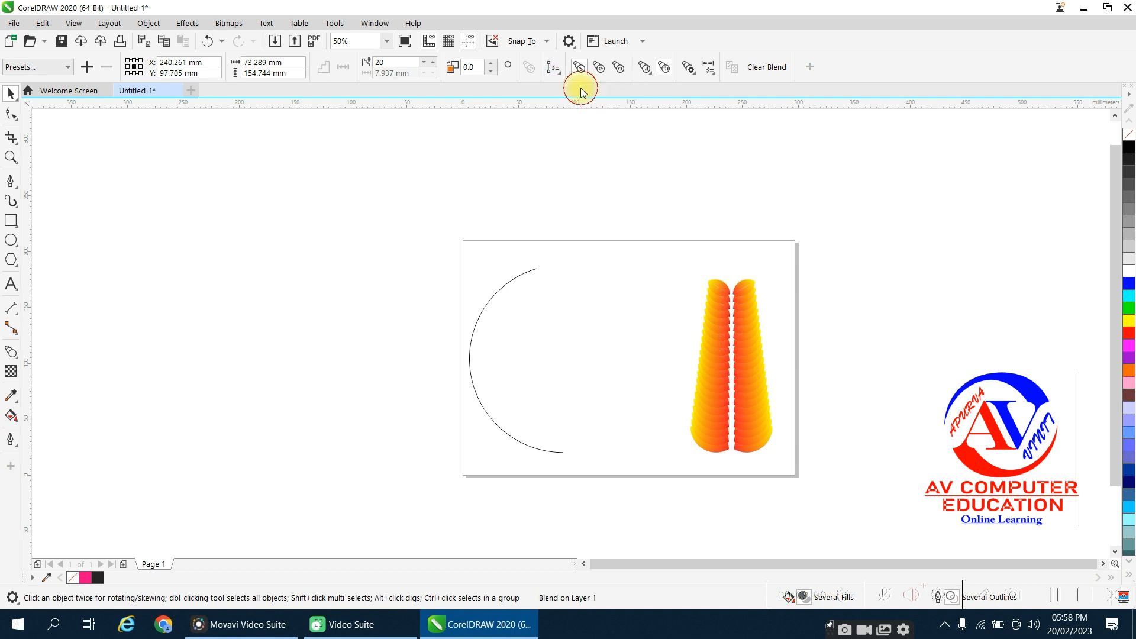
click(515, 276)
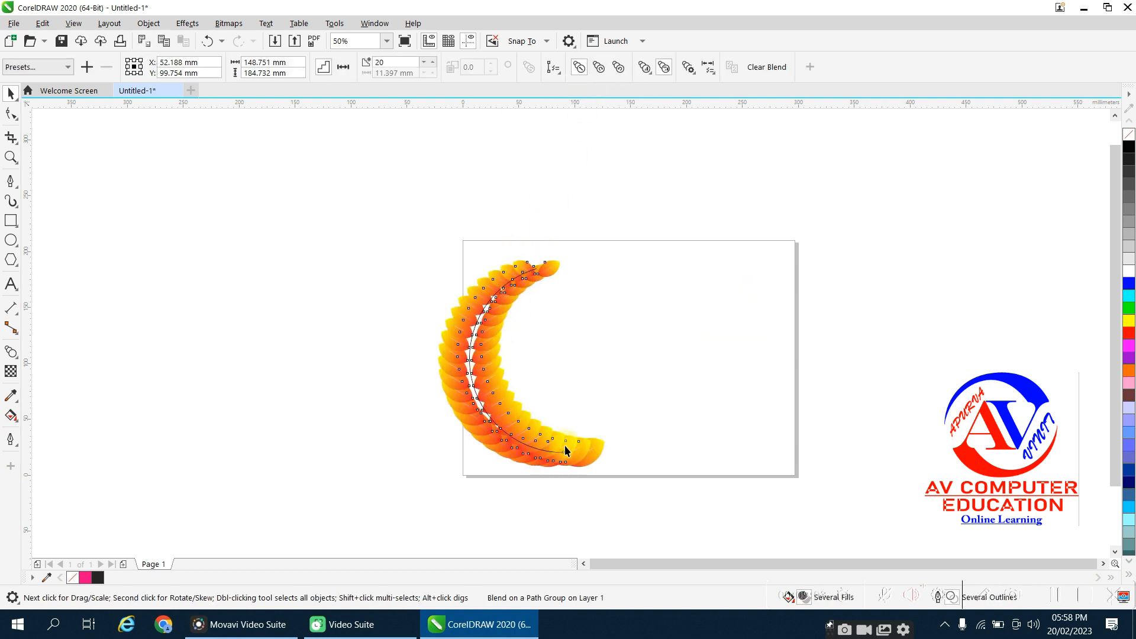
Step: Reduce the number of blend steps along the arc to 10
click(427, 63)
click(427, 63)
click(427, 64)
click(427, 63)
click(427, 63)
click(428, 63)
click(427, 63)
click(427, 63)
click(427, 63)
click(427, 63)
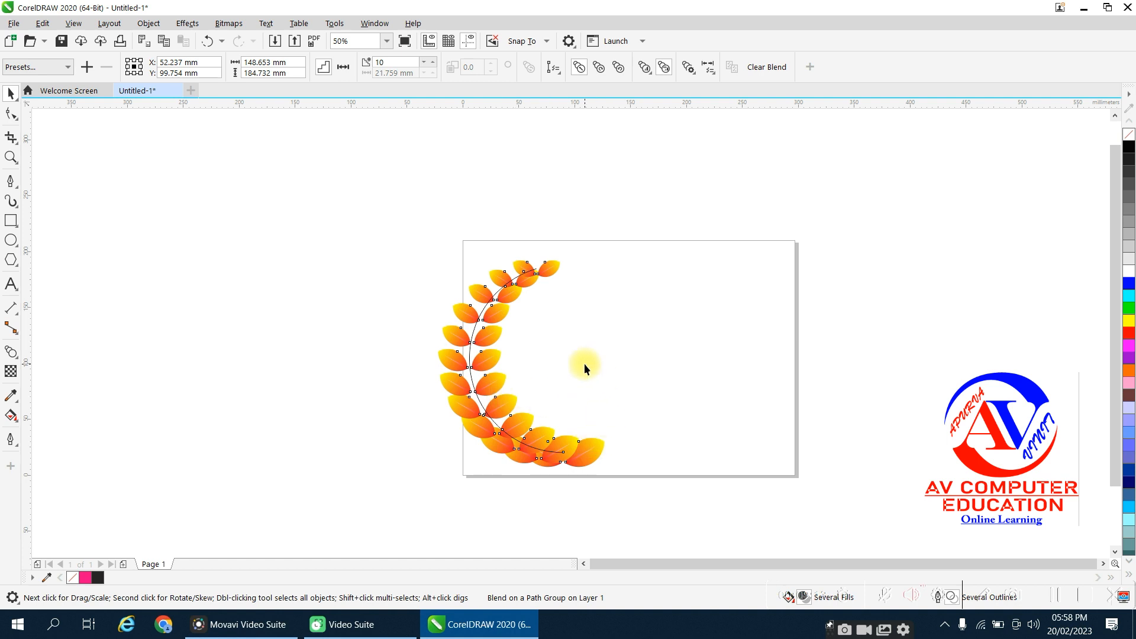
Step: Set the petal blend to run along the full arc path with all objects rotated to follow it
click(650, 75)
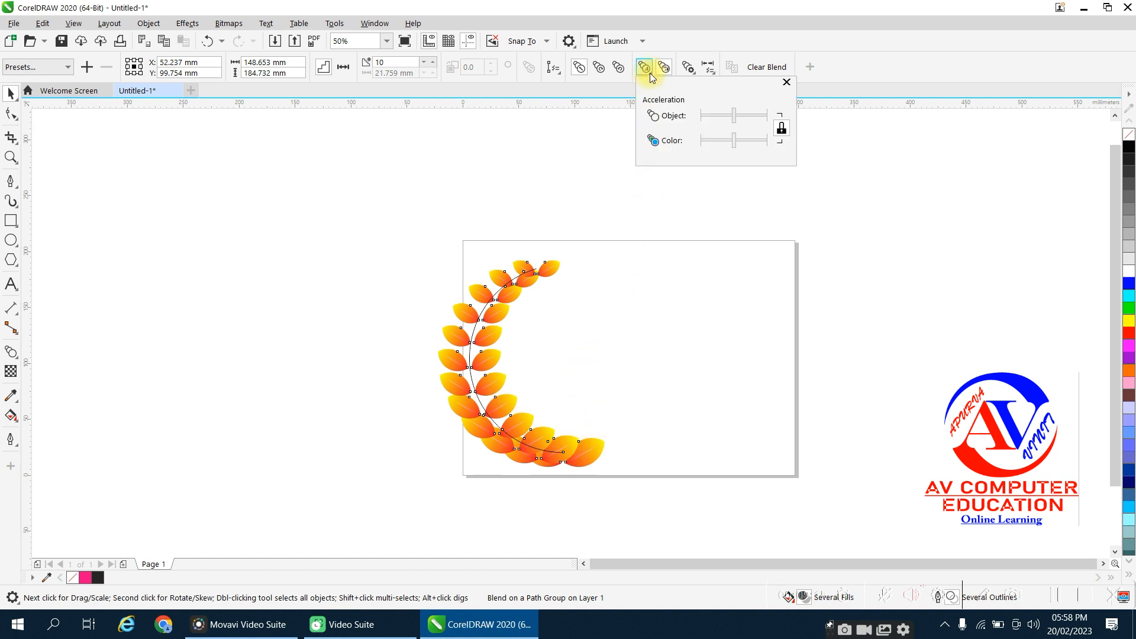
click(650, 74)
click(690, 75)
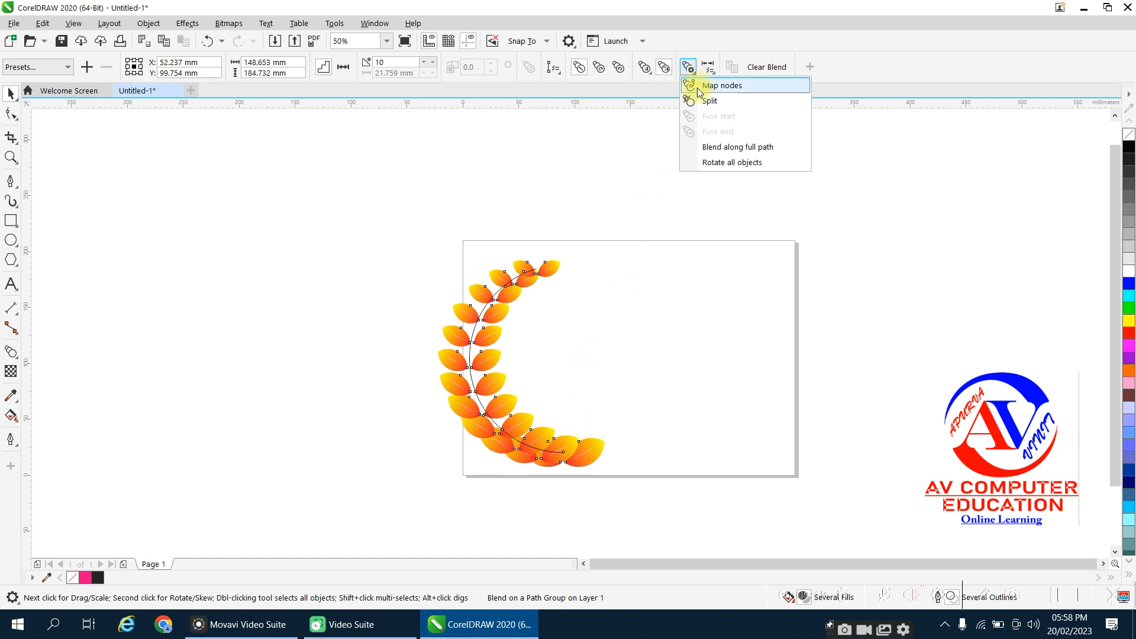
click(749, 148)
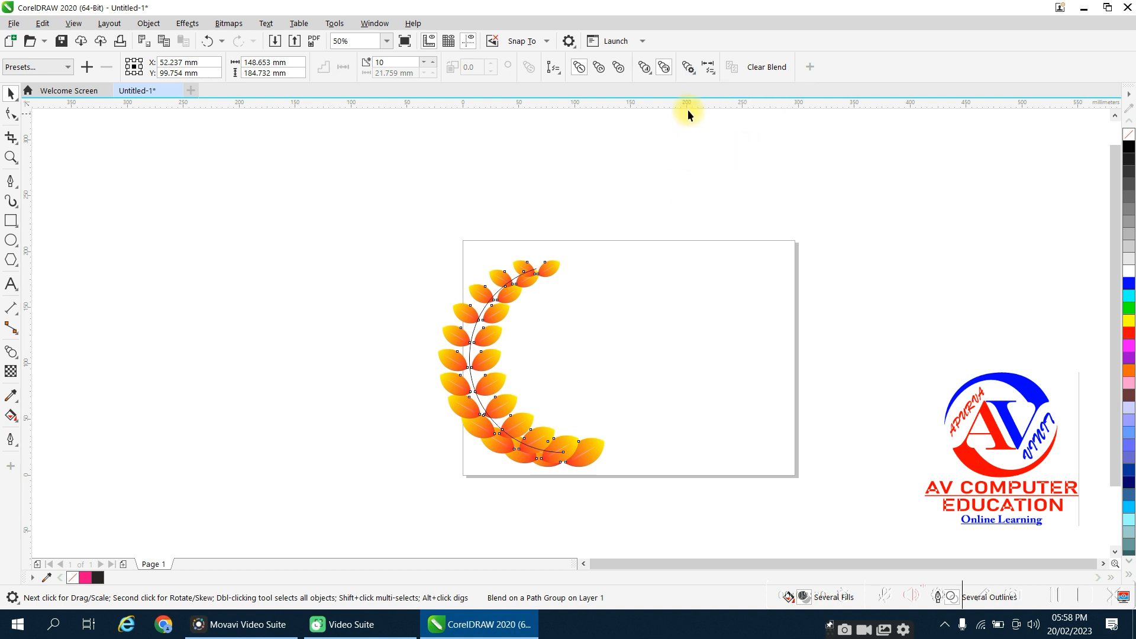
click(690, 71)
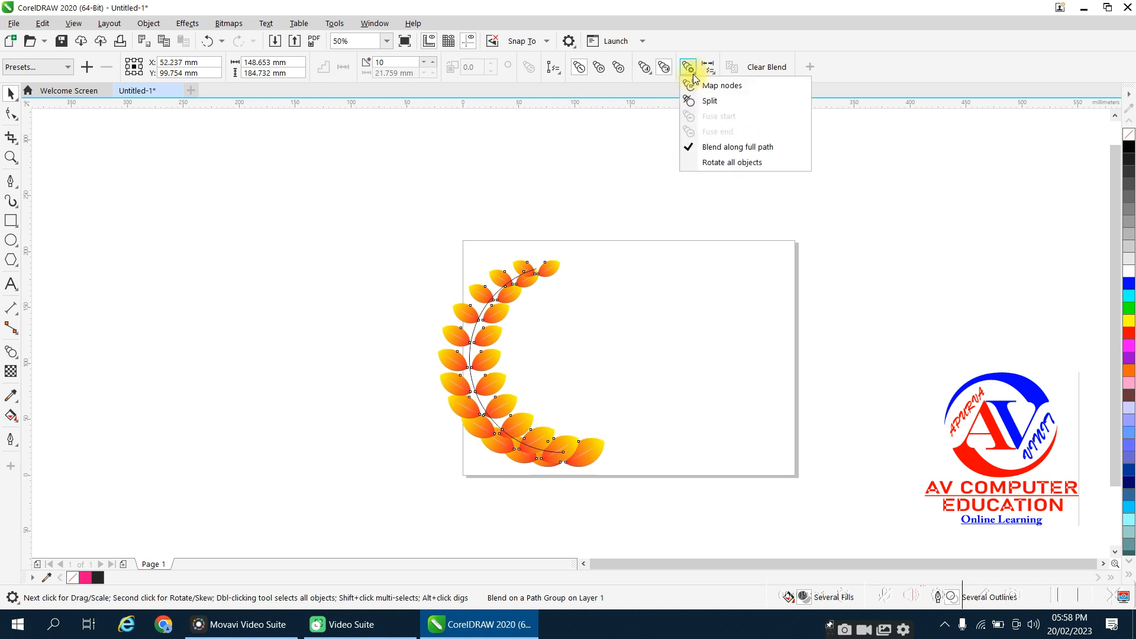
click(743, 163)
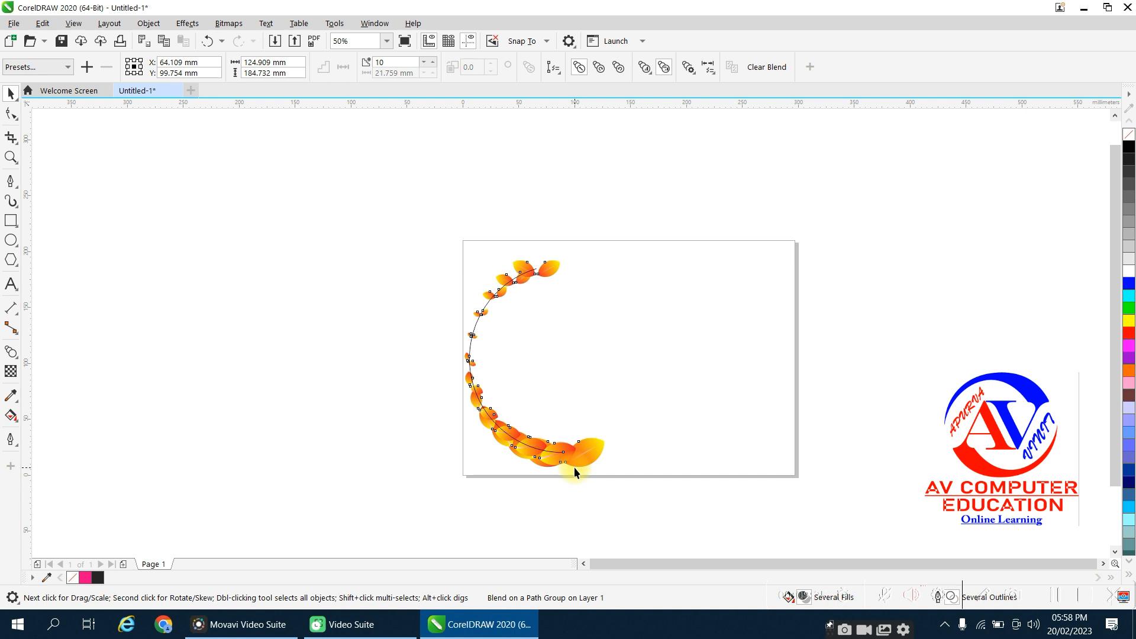
Step: Rotate the large petal pair at the arc's lower end to about 67° so its petals straddle the path
scroll(574, 467, up, 1)
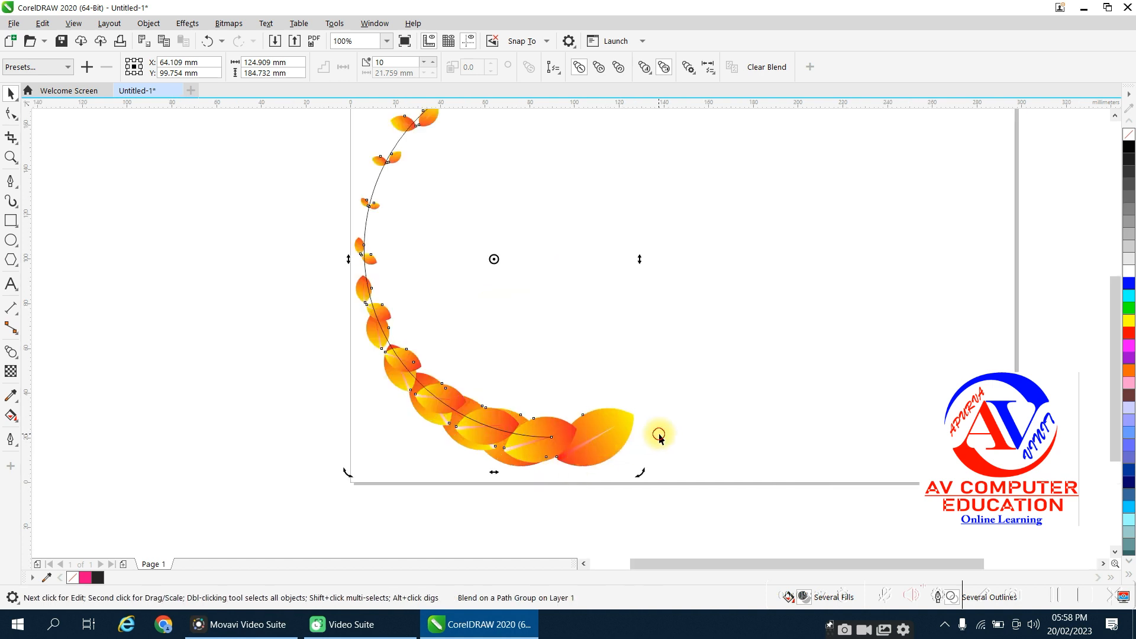
click(618, 441)
click(612, 436)
drag(639, 402, 606, 349)
scroll(592, 360, down, 2)
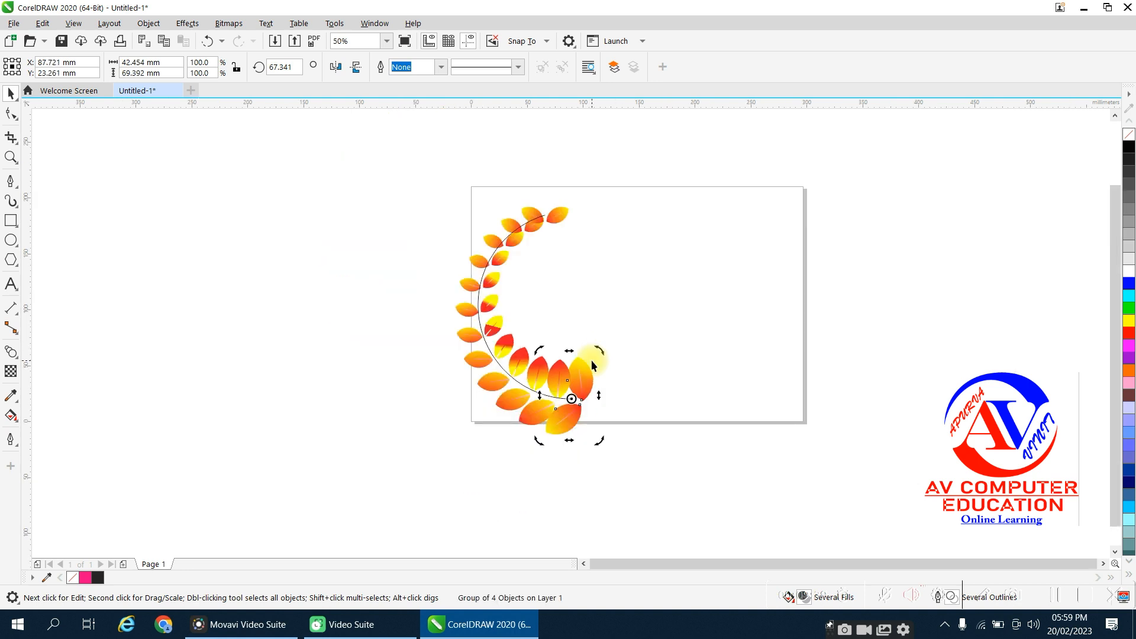
Step: Rotate the small petal pair at the arc's upper end to about 284° so it follows the curve
scroll(557, 219, up, 2)
click(556, 220)
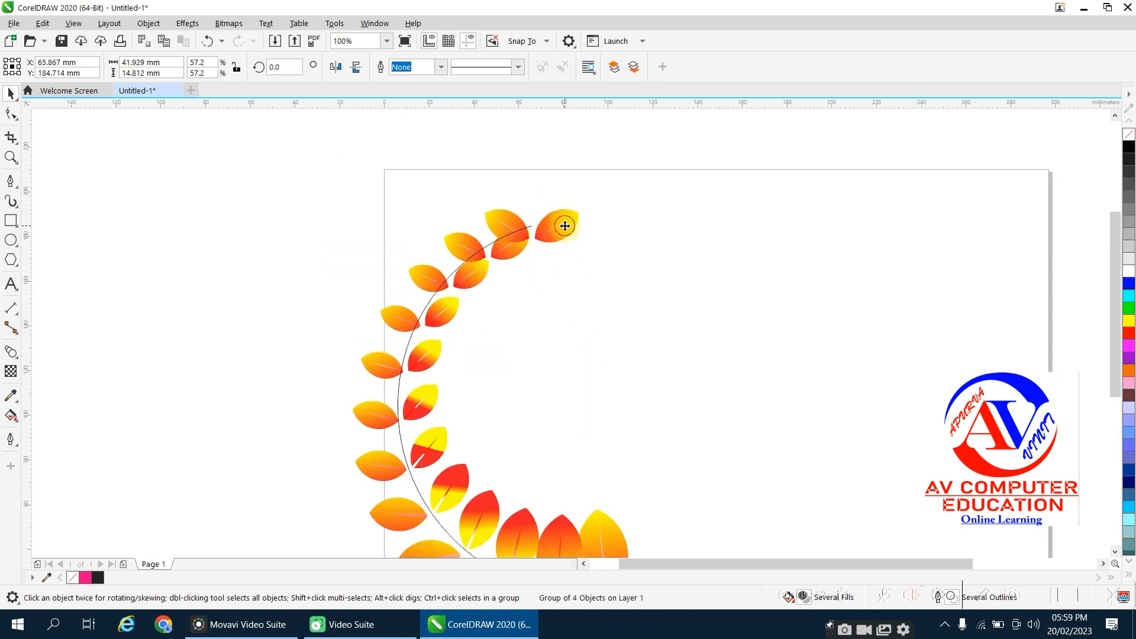
click(562, 223)
drag(484, 205, 534, 179)
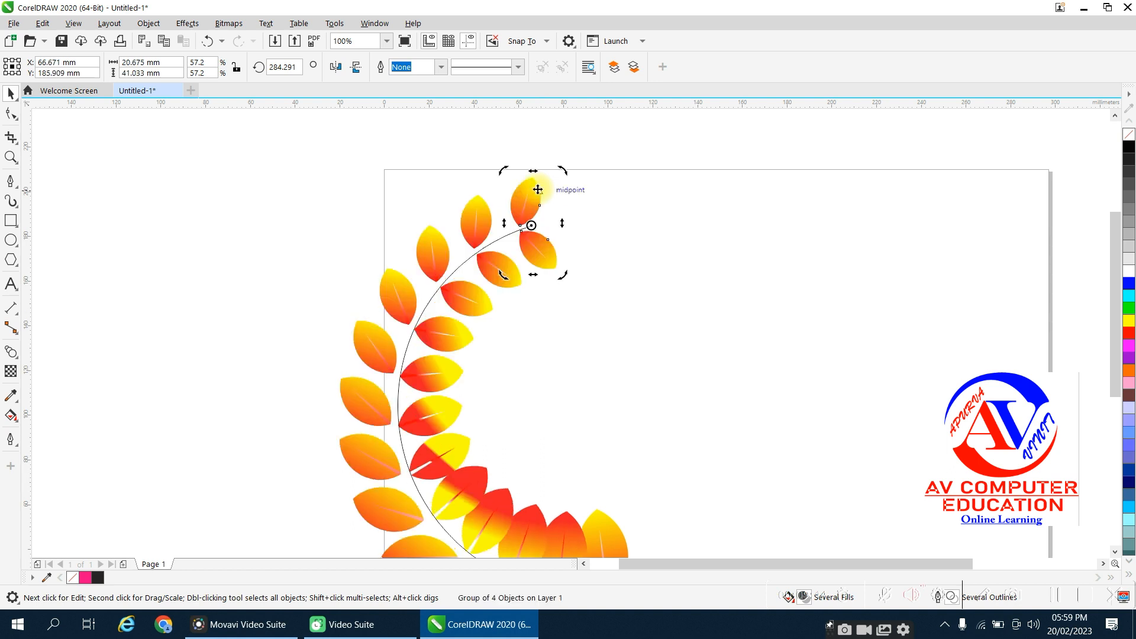
scroll(529, 234, down, 2)
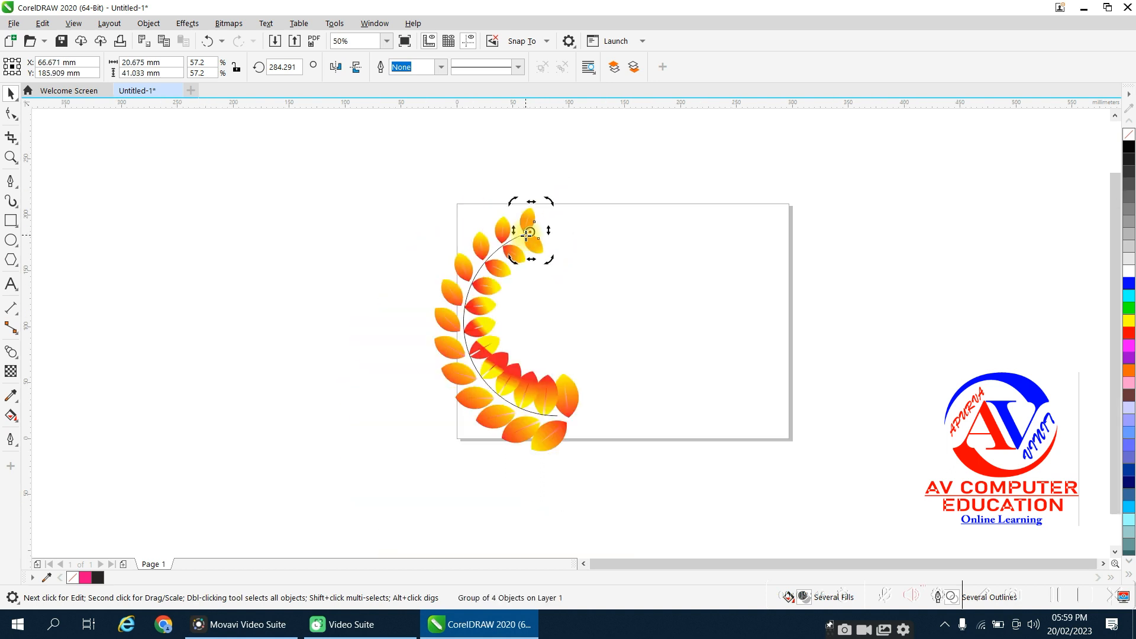
Step: Move the whole garland further right on the page, centred at about X 88 mm, Y 105 mm
click(592, 307)
drag(609, 449, 613, 461)
drag(541, 396, 590, 387)
scroll(591, 233, up, 2)
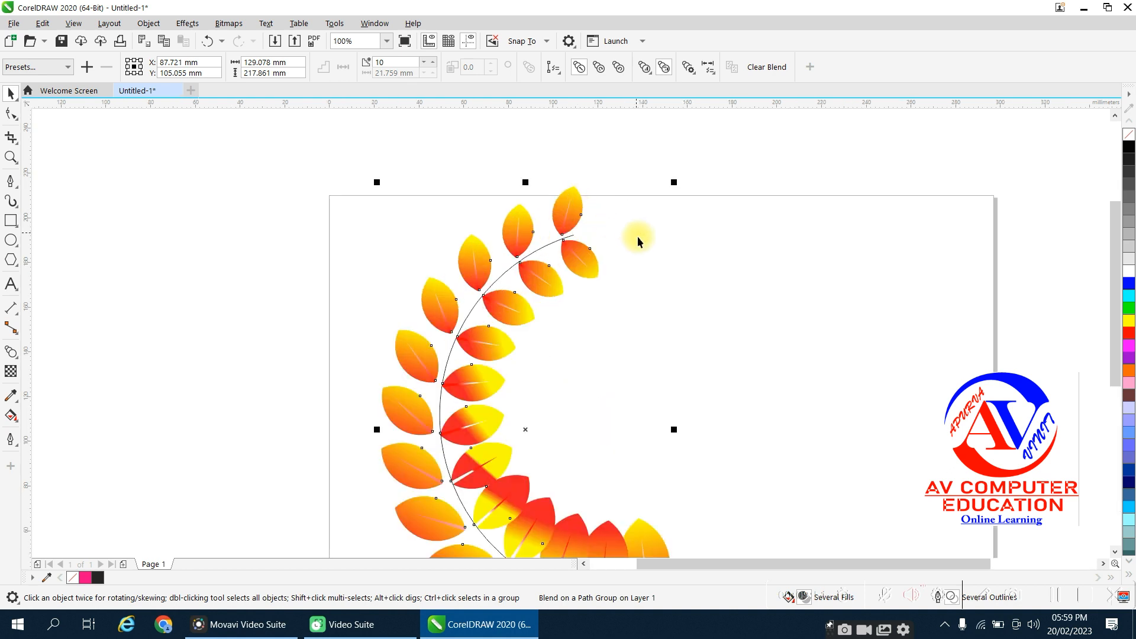
click(623, 276)
click(568, 256)
click(590, 309)
click(559, 310)
click(535, 290)
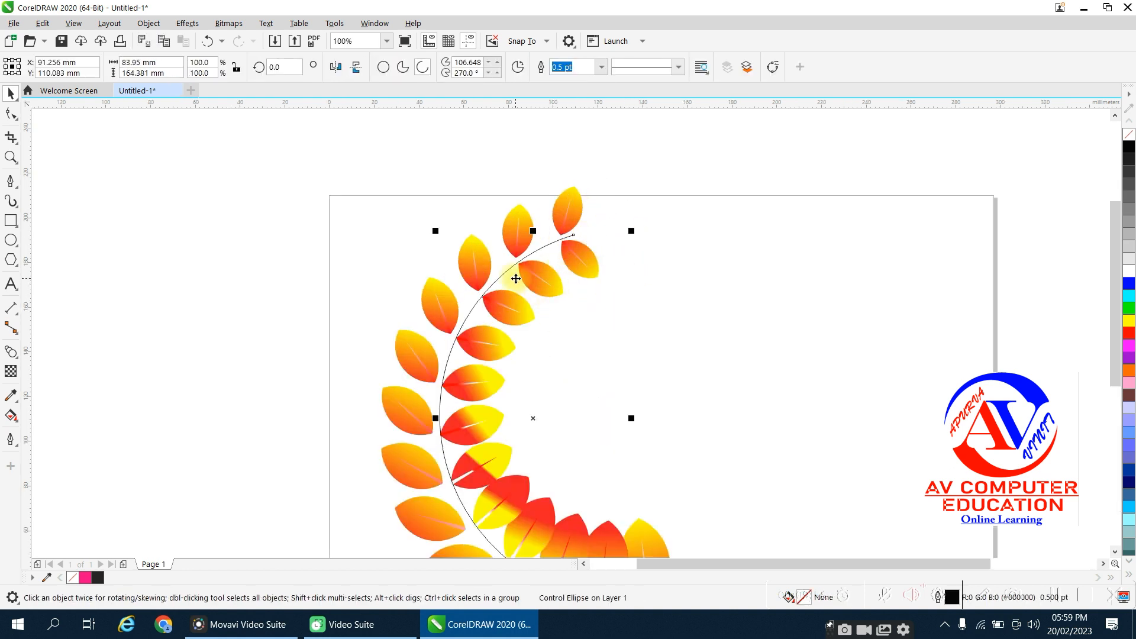
scroll(516, 279, down, 2)
click(578, 319)
click(558, 416)
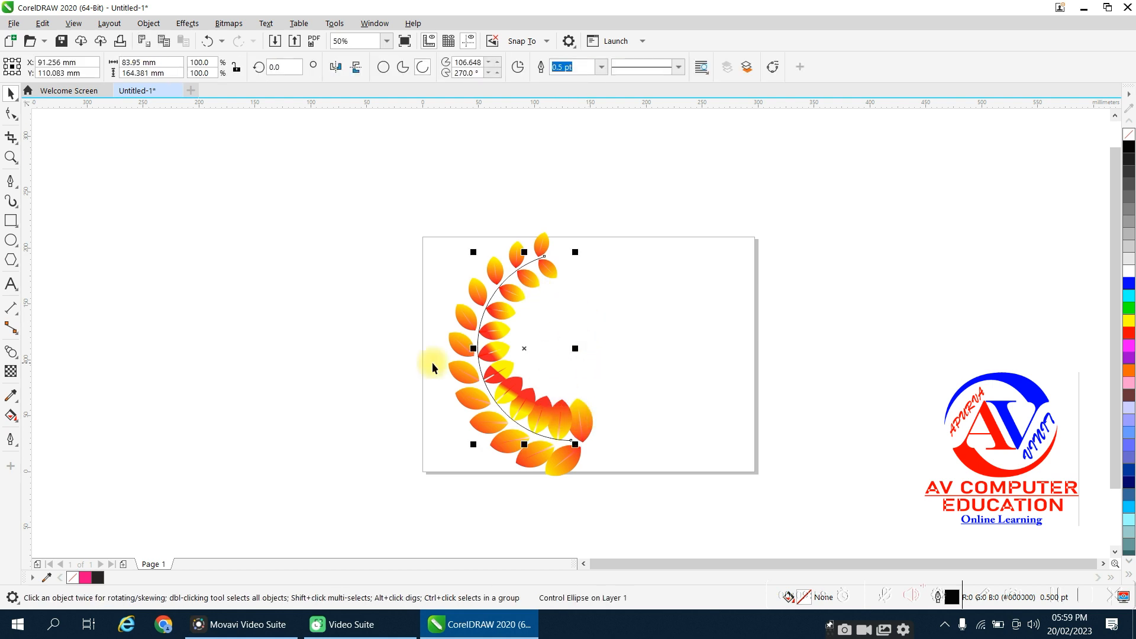
click(416, 362)
Step: Reduce the garland blend to 9 steps and shift its acceleration slightly to adjust the petal spacing
click(10, 354)
click(469, 376)
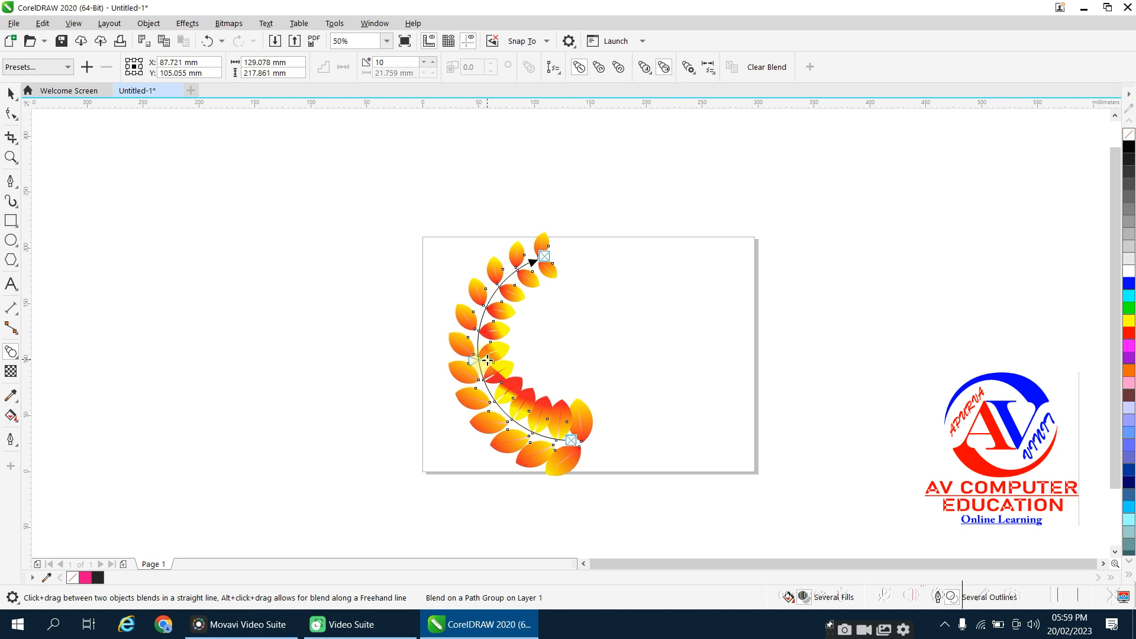
click(488, 366)
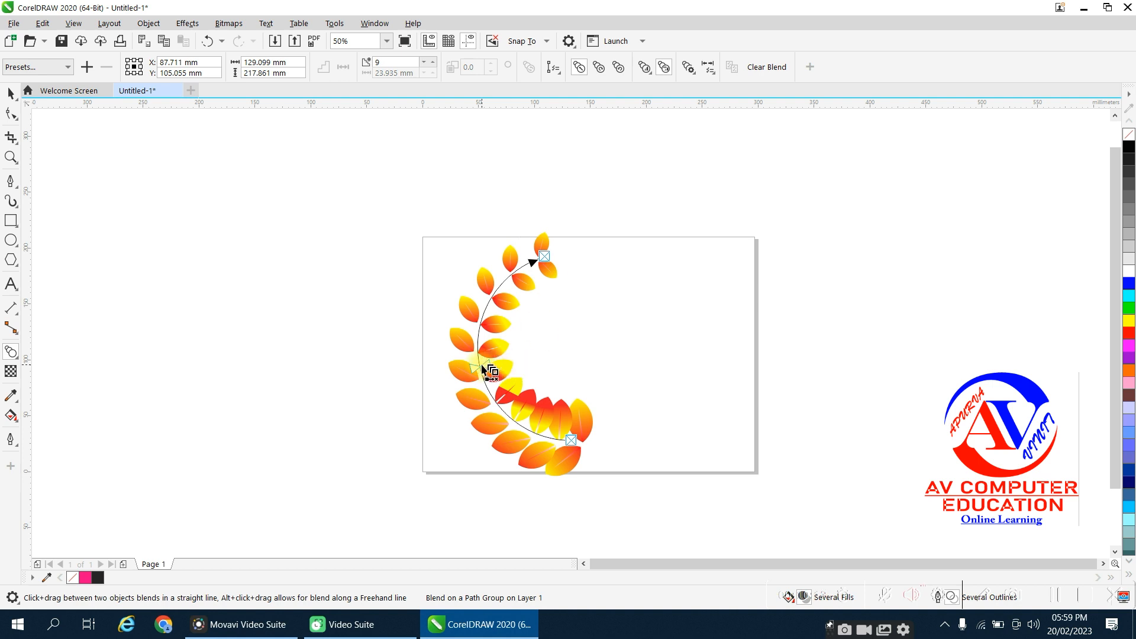
drag(489, 364, 486, 368)
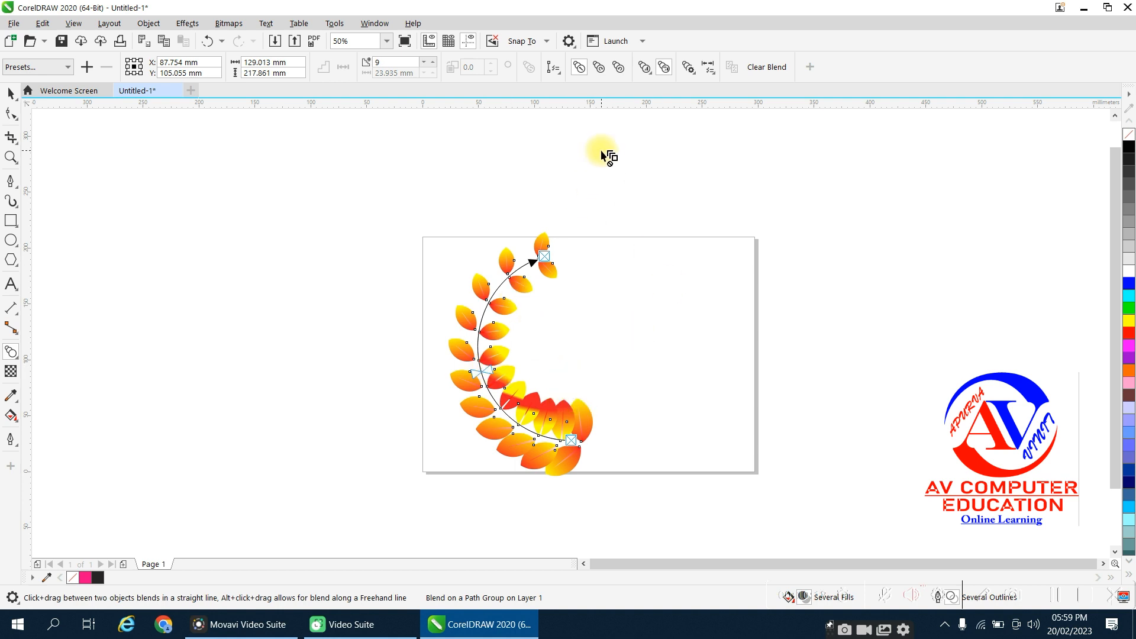
Step: Apply a clockwise colour blend to the garland for rainbow-coloured petals and deselect it
click(601, 68)
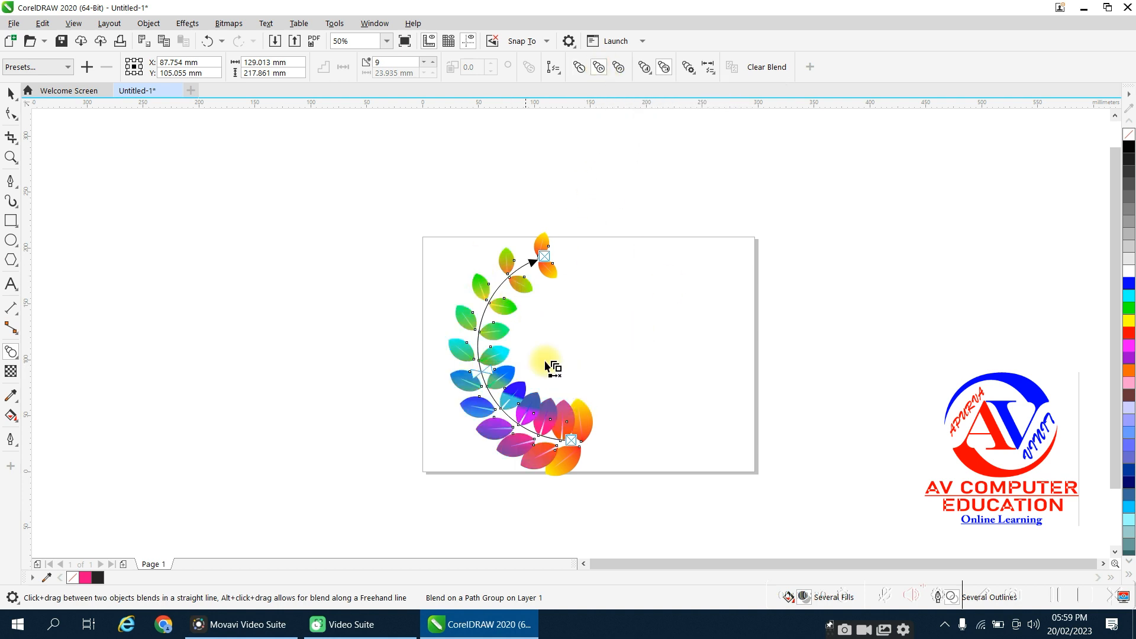
click(10, 93)
click(591, 274)
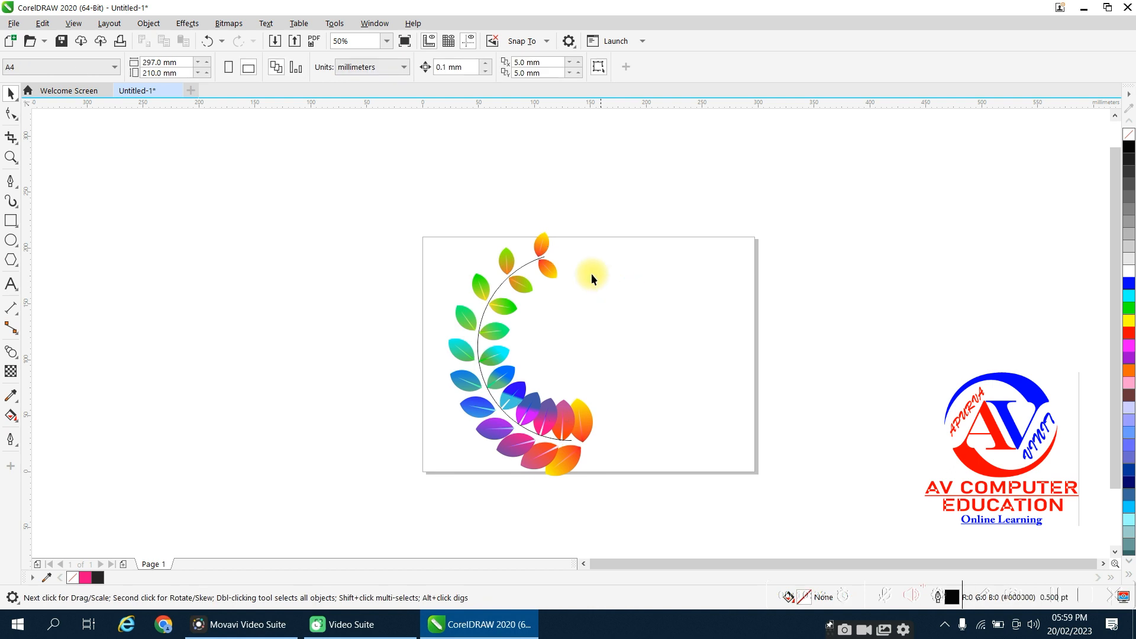
Step: Duplicate the small orange petal pair at the garland's upper end, place the copy to its right and ungroup it
scroll(570, 264, up, 1)
click(528, 269)
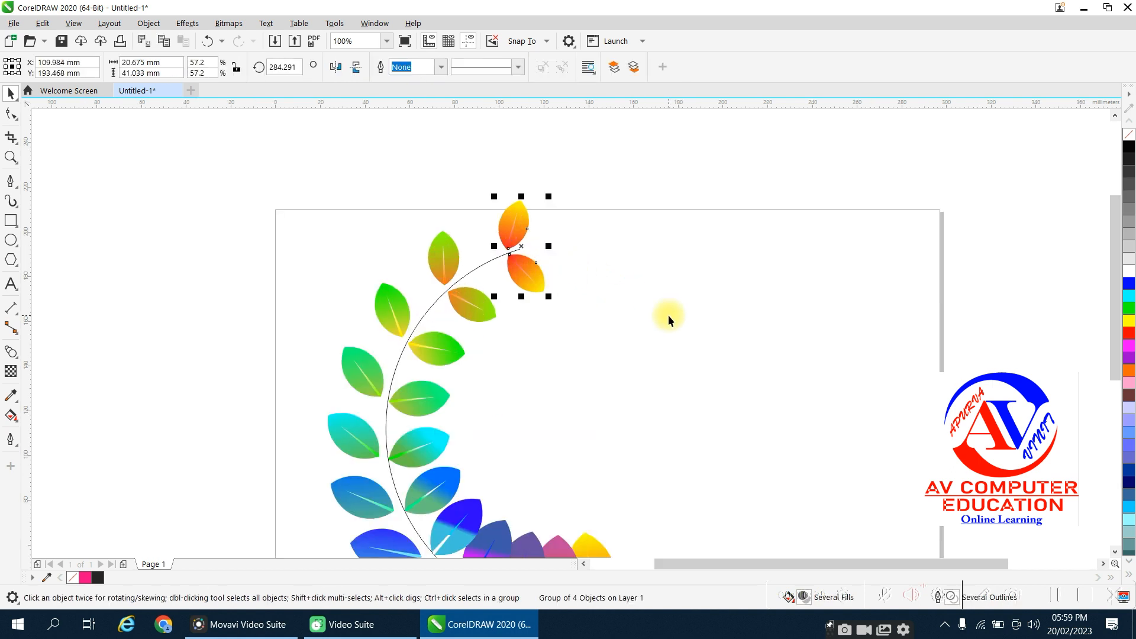
key(ctrl+d)
drag(545, 256, 707, 271)
click(678, 265)
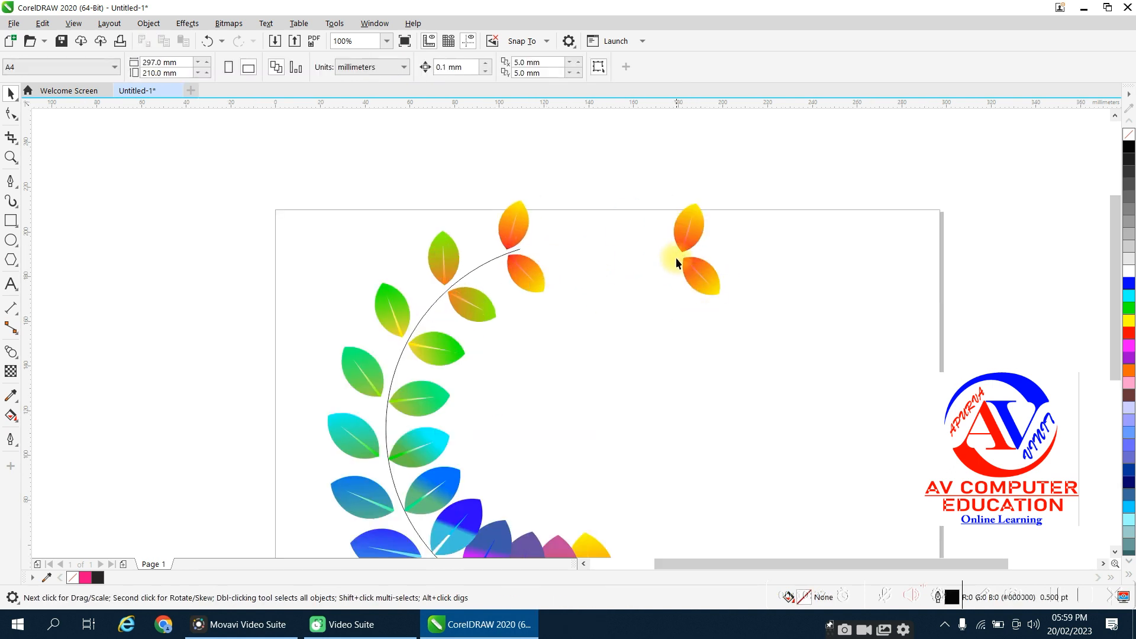
click(719, 286)
click(563, 68)
Step: Turn the upper petal of the ungrouped copy sideways and place its base at the arc's upper tip
click(647, 264)
drag(708, 253, 711, 254)
click(691, 231)
drag(712, 197, 739, 226)
click(694, 249)
drag(622, 186, 519, 251)
scroll(520, 250, up, 4)
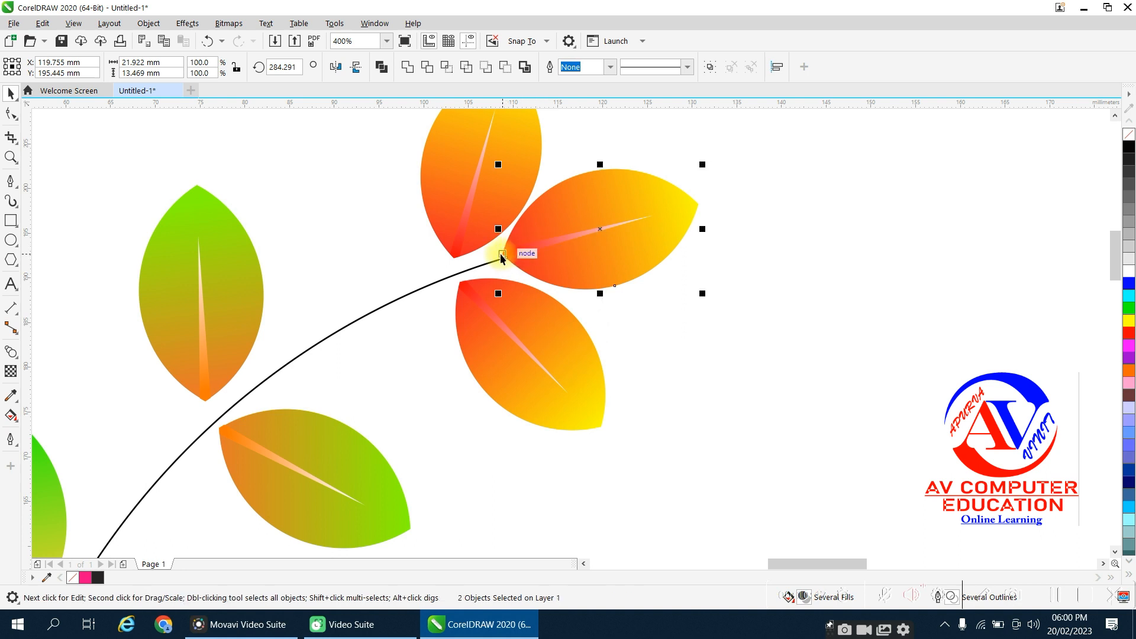
drag(504, 254, 510, 258)
scroll(551, 255, up, 1)
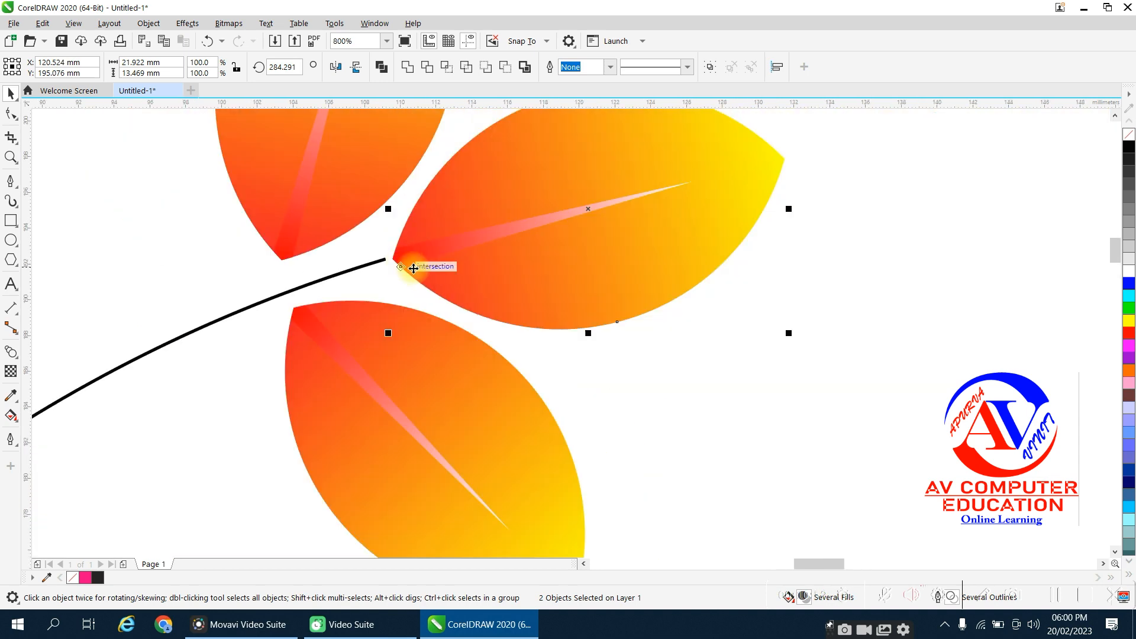
Step: Set the tip petal's rotation centre at its base and rotate it to about 280° in line with the arc
click(414, 264)
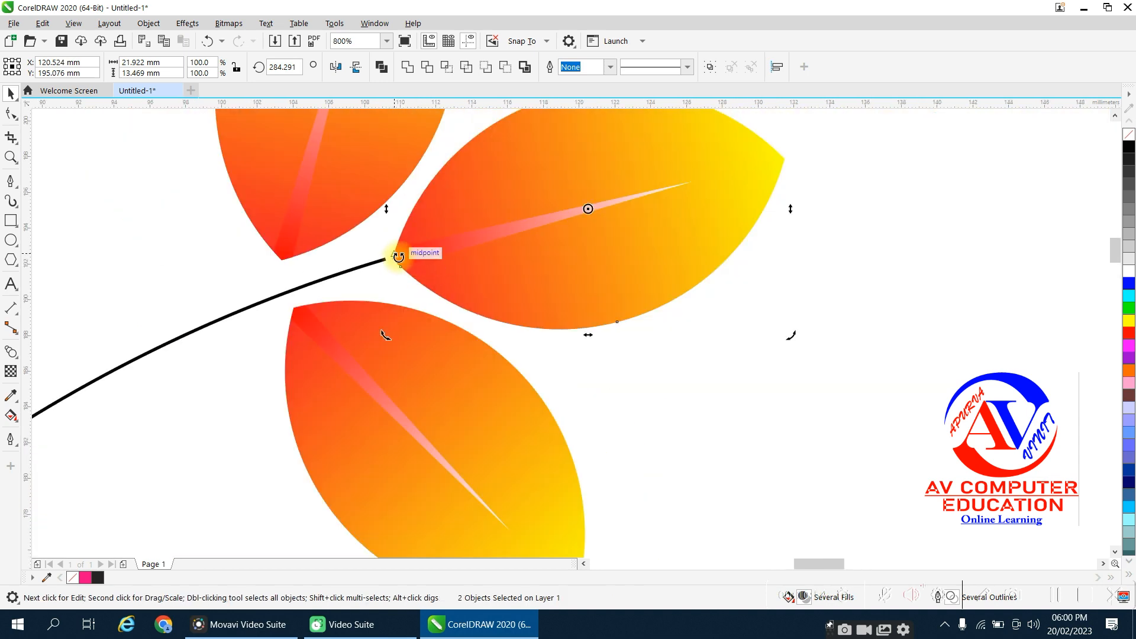
scroll(408, 260, down, 1)
drag(516, 234, 420, 262)
drag(623, 168, 630, 186)
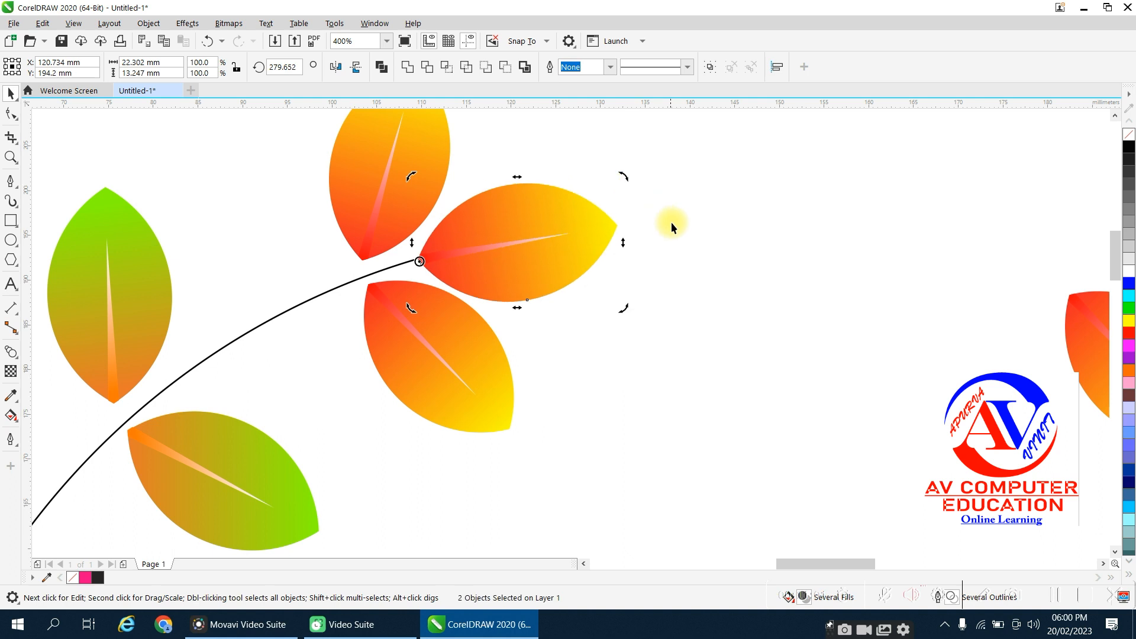
Step: Select the complete tip petal with its vein and nudge it left until its base meets the arc's end
click(689, 236)
drag(672, 291, 380, 188)
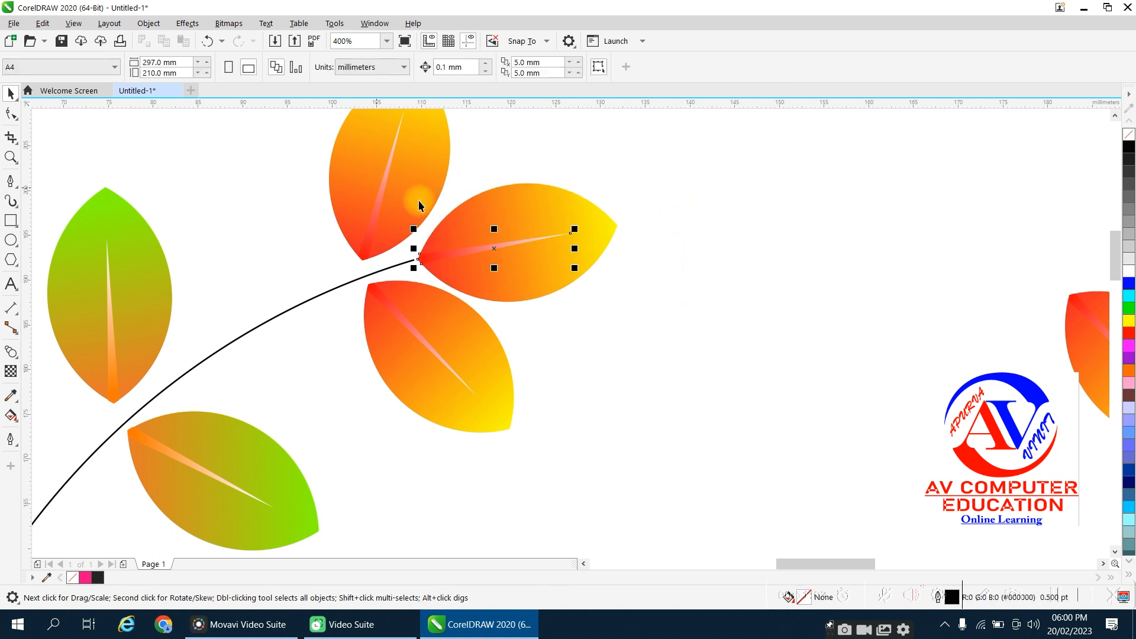
drag(636, 320, 407, 150)
click(467, 251)
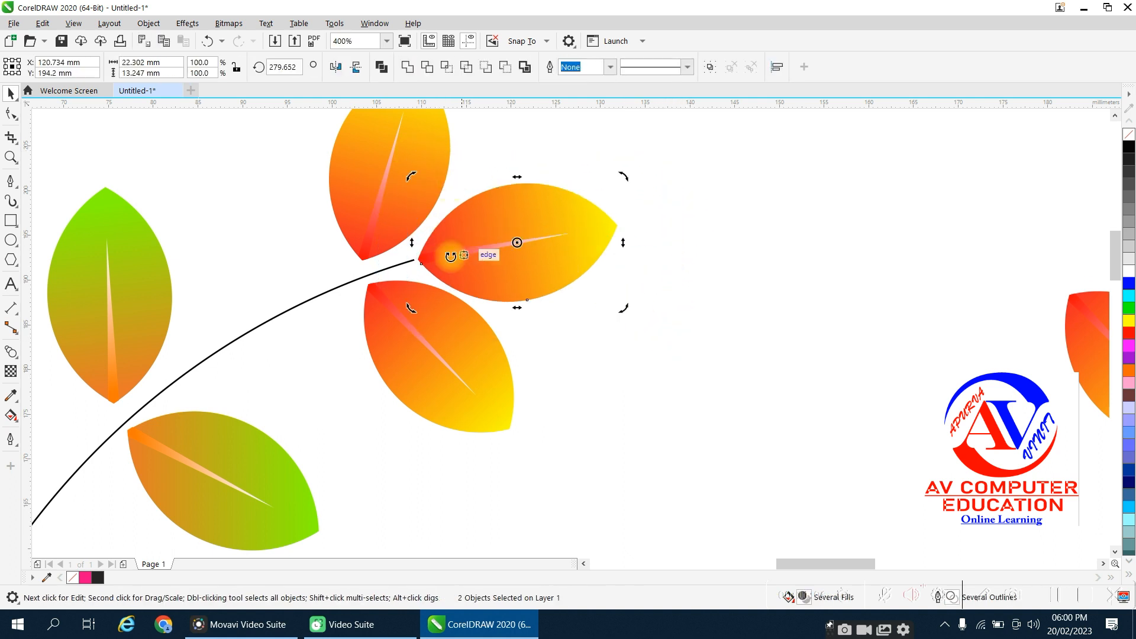
click(687, 320)
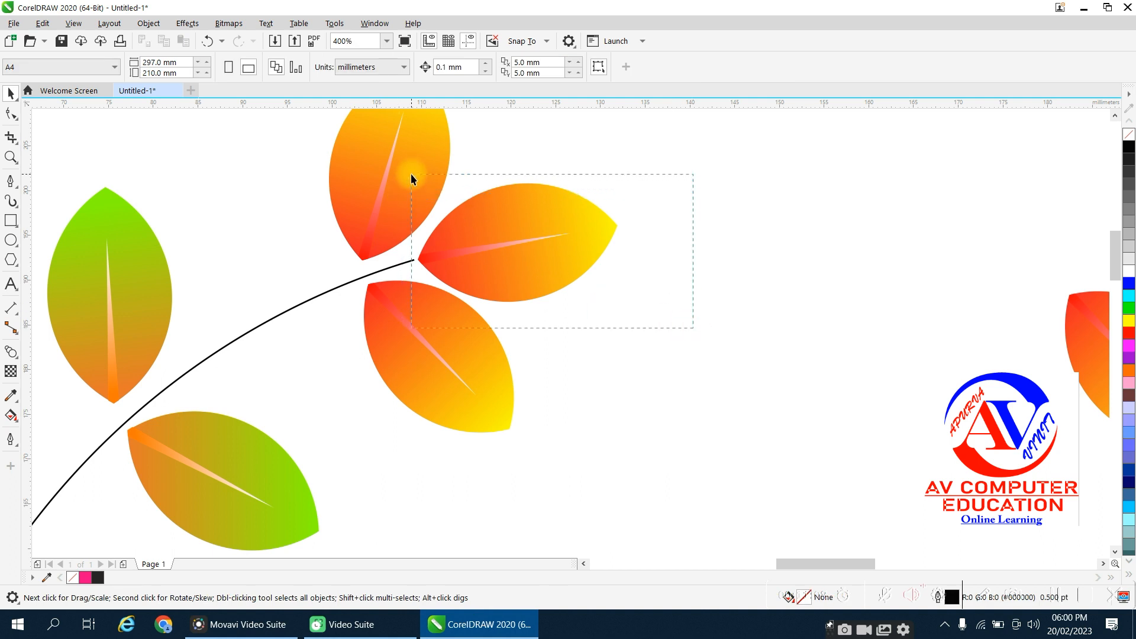
drag(411, 178, 411, 178)
drag(419, 261, 416, 261)
Step: Delete the leftover loose petal to the right of the garland
scroll(580, 271, down, 3)
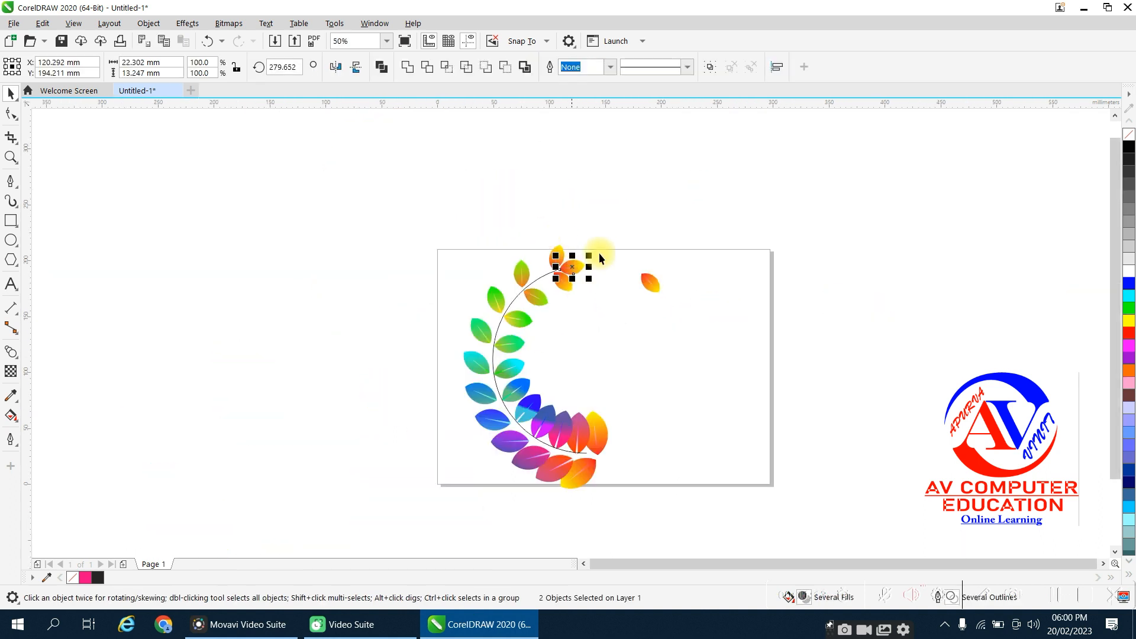
drag(634, 258, 717, 330)
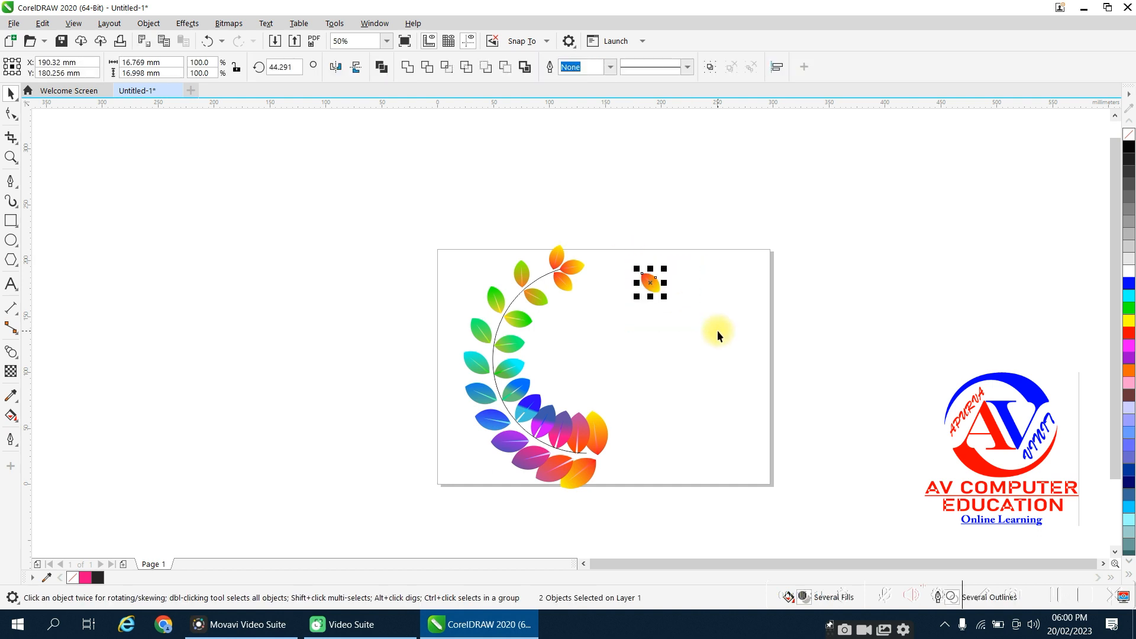
key(Delete)
Step: Slide the large end petal pair back along the arc to about X 120 mm, Y 32 mm
scroll(562, 440, up, 2)
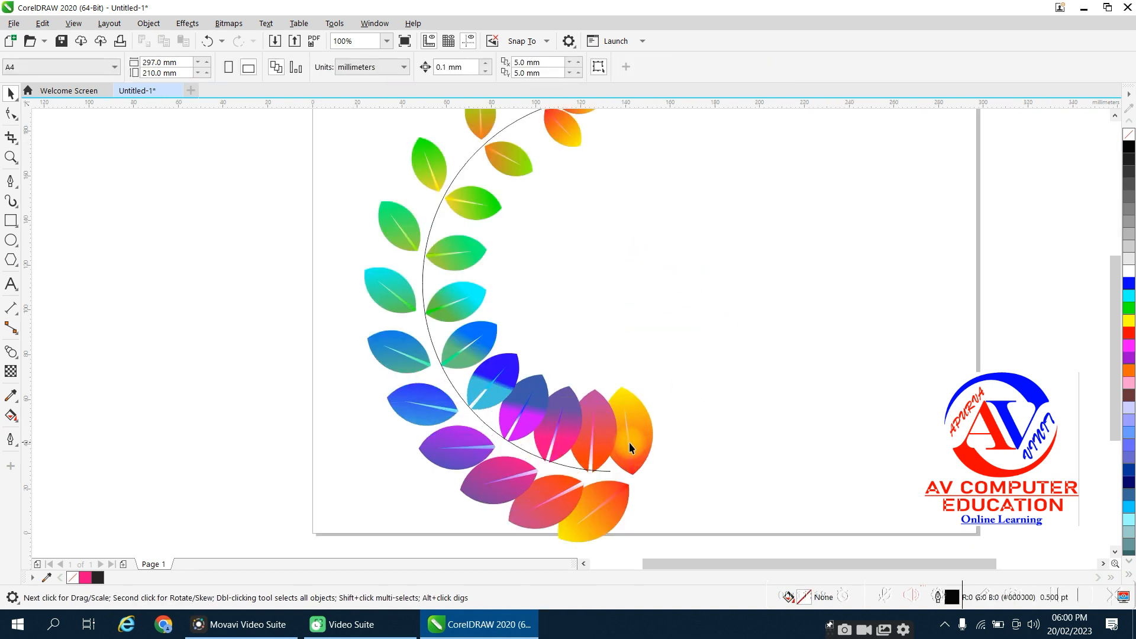
click(633, 442)
drag(632, 464, 594, 456)
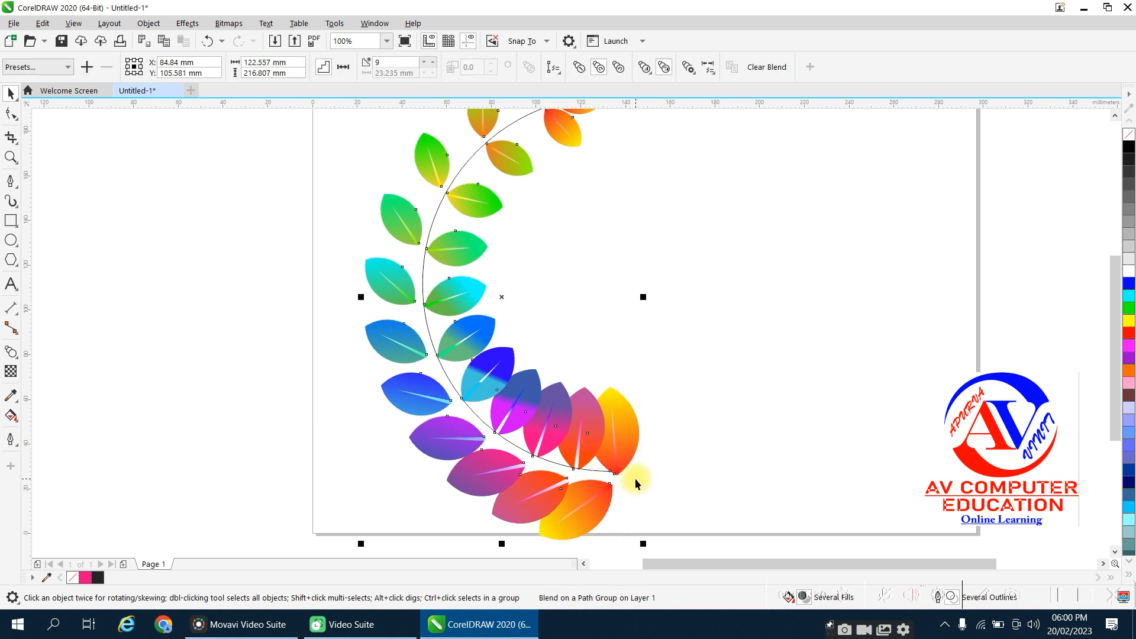
click(625, 454)
click(625, 458)
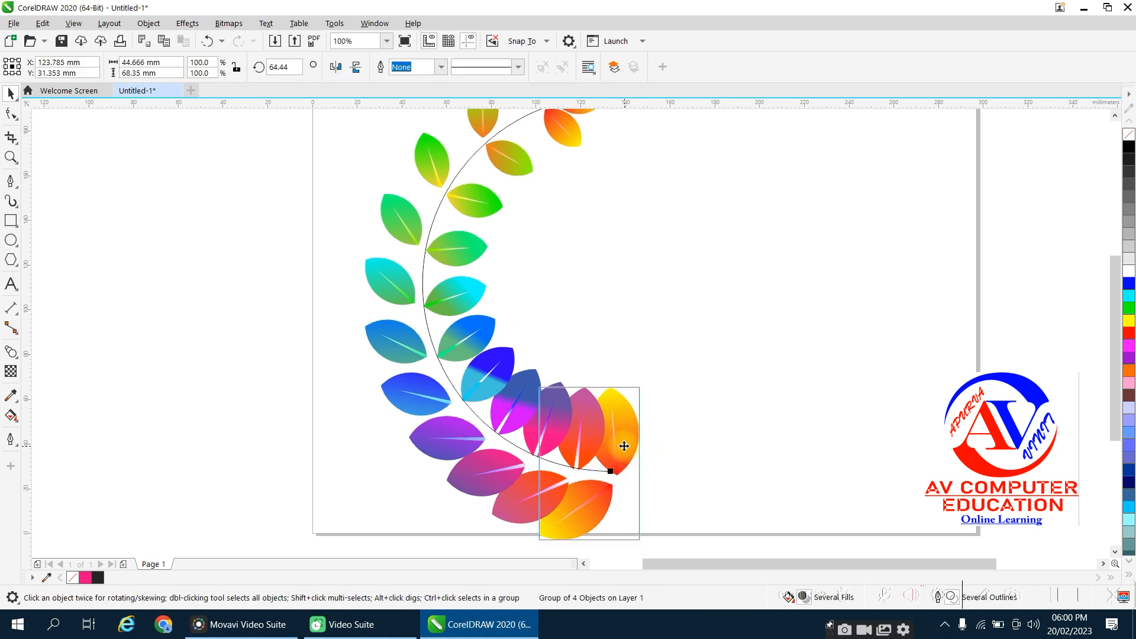
drag(625, 432, 590, 443)
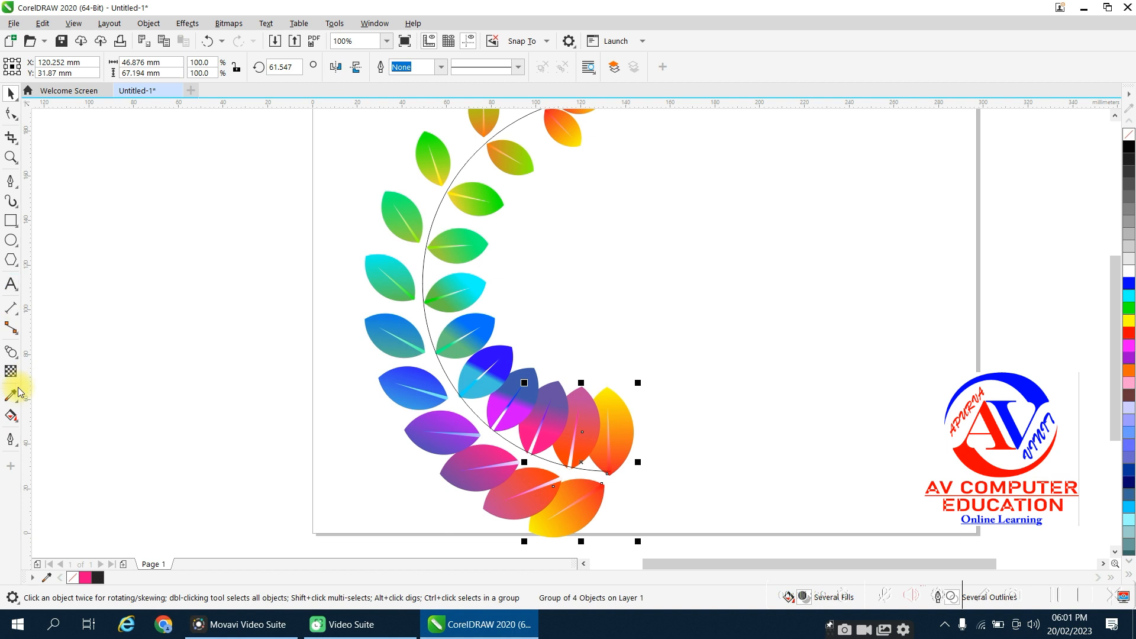
Step: Reduce the blend along the arc to 8 steps to spread the petal pairs further apart
click(10, 355)
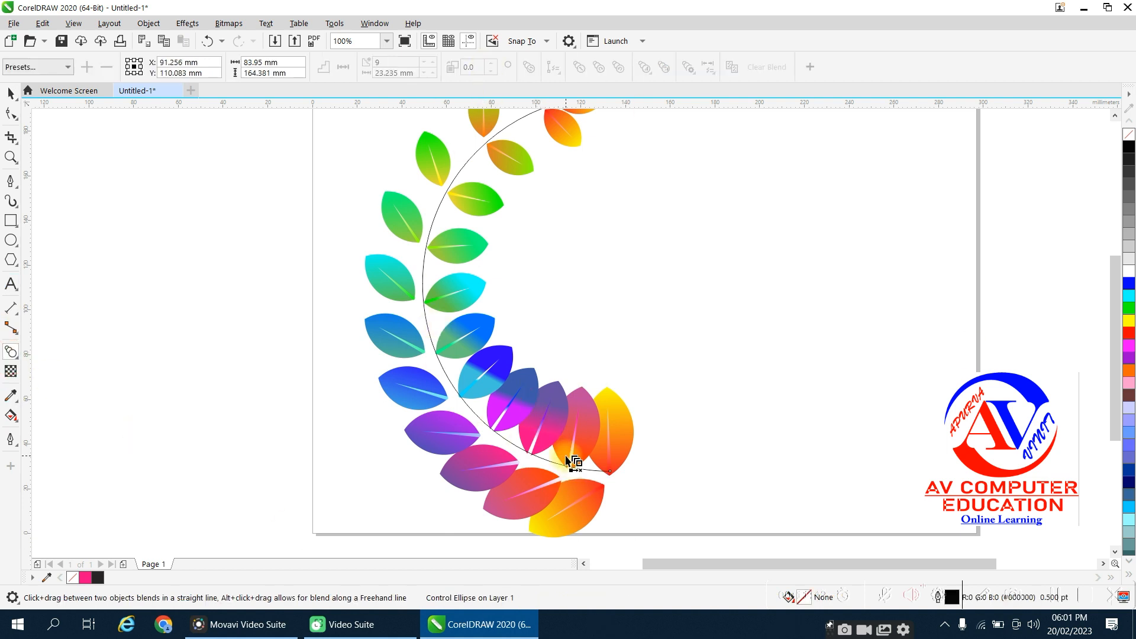
click(446, 307)
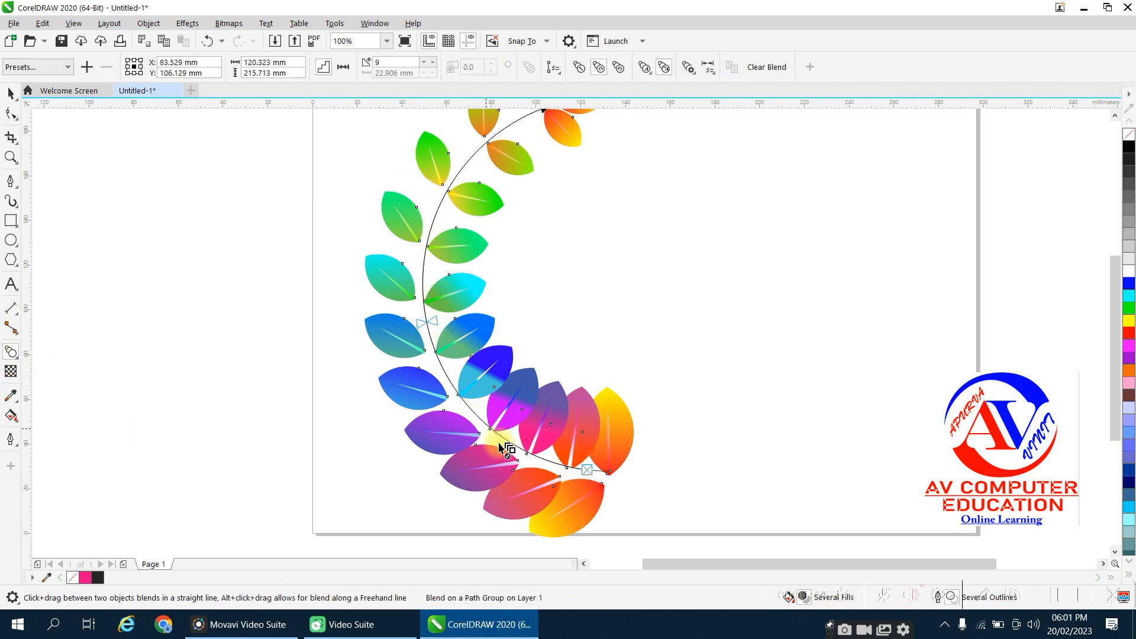
click(423, 65)
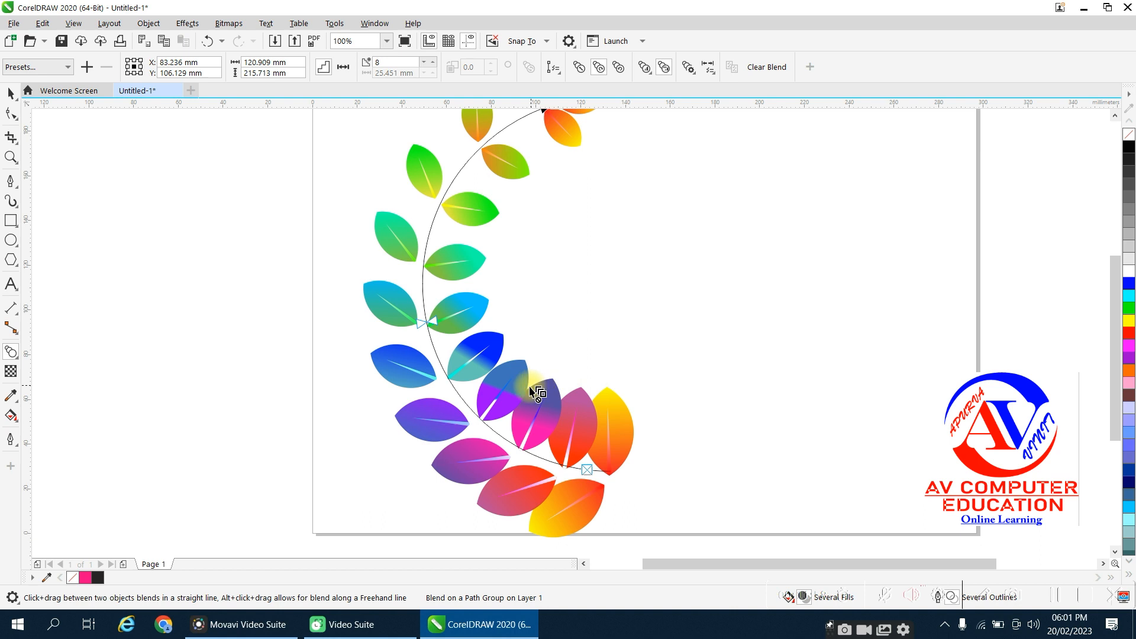
scroll(592, 449, down, 3)
scroll(562, 391, up, 3)
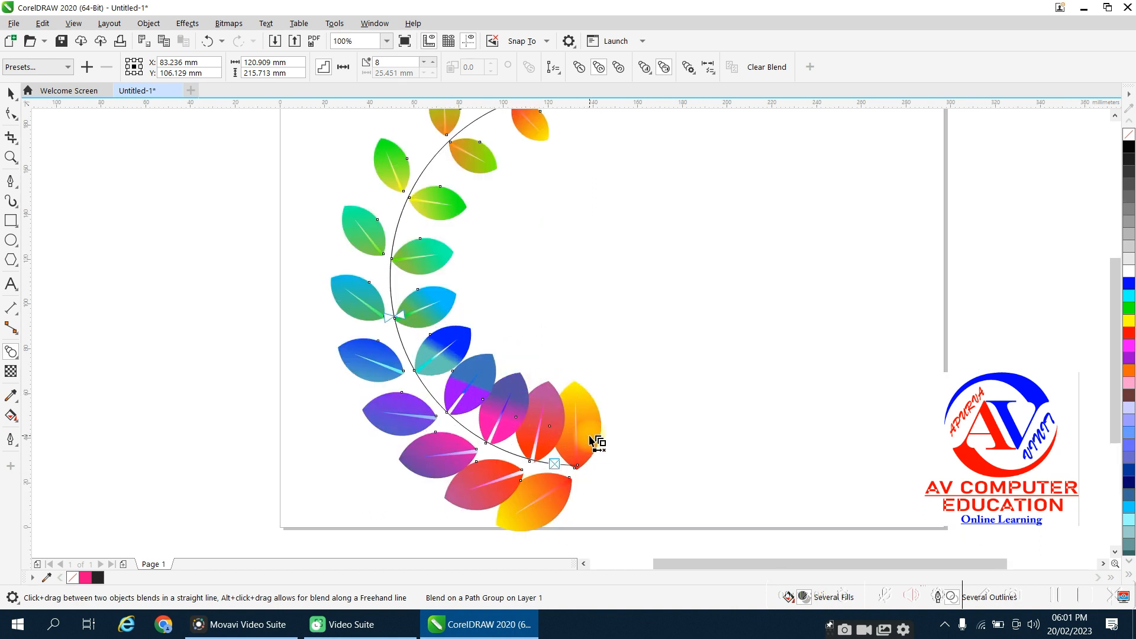
Step: Rotate the large end petal pair slightly counterclockwise about its centre on the arc
click(11, 94)
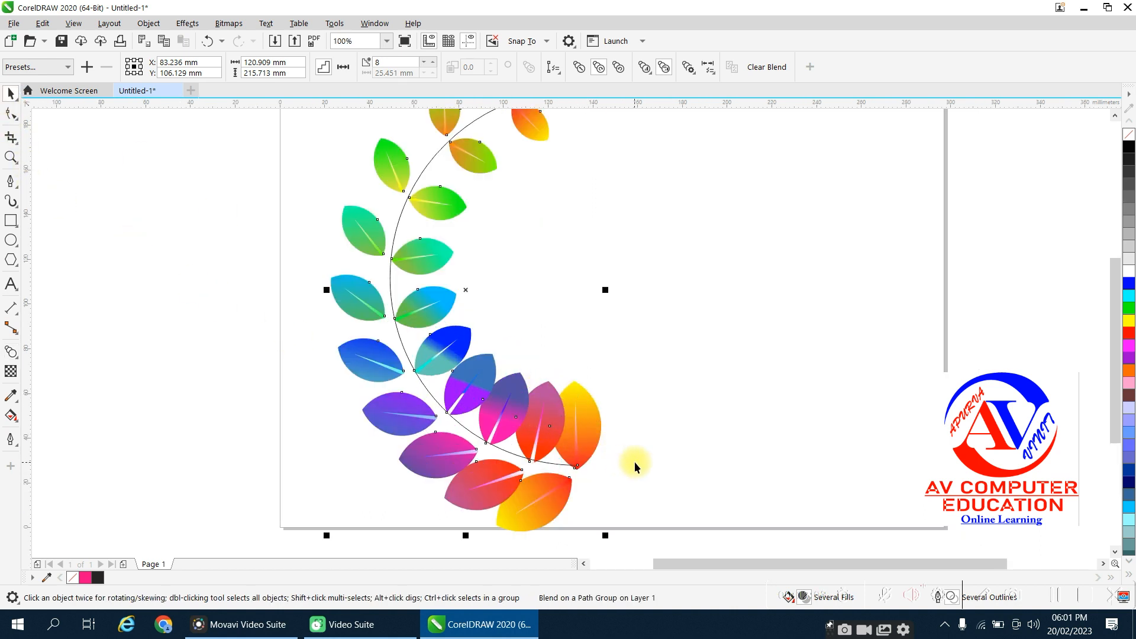
click(593, 440)
click(593, 440)
drag(609, 374, 576, 355)
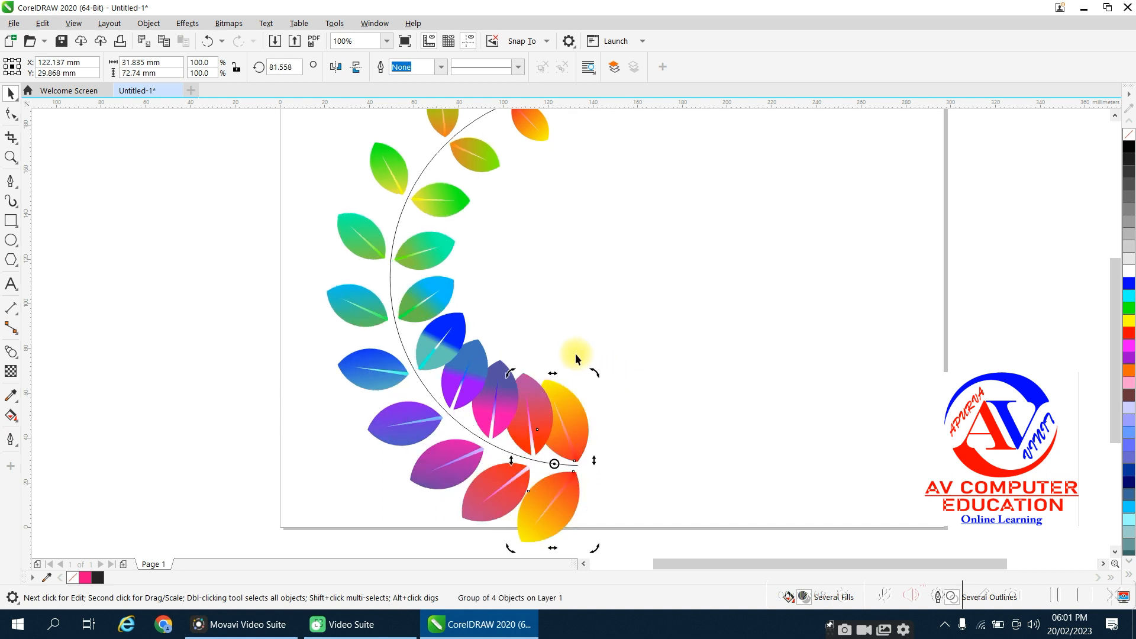
click(611, 382)
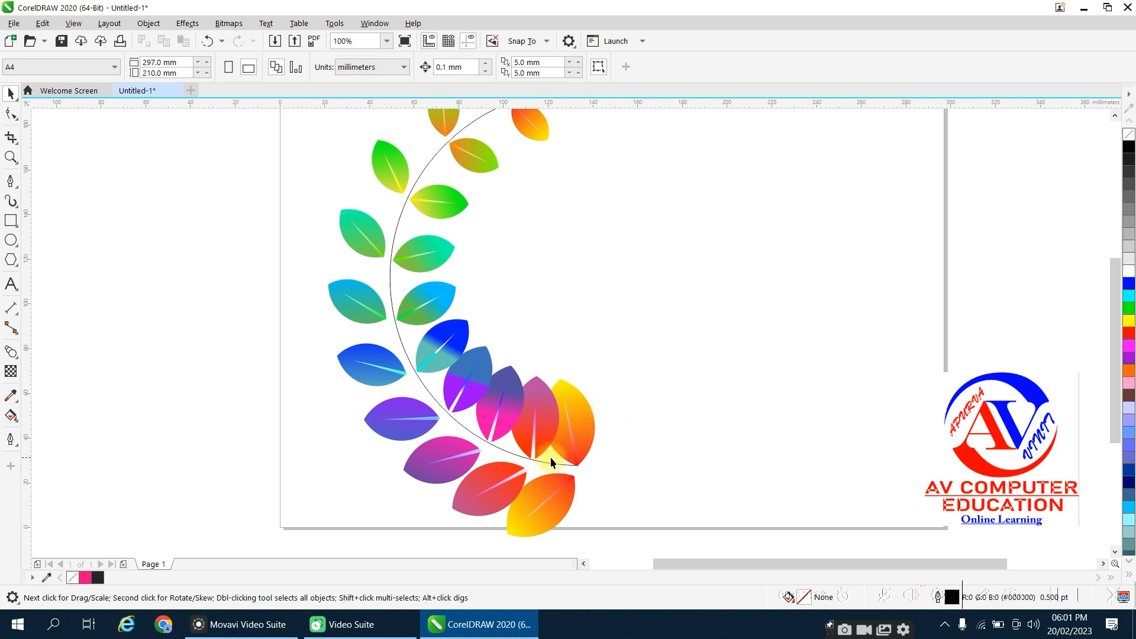
scroll(550, 457, down, 2)
scroll(520, 439, up, 2)
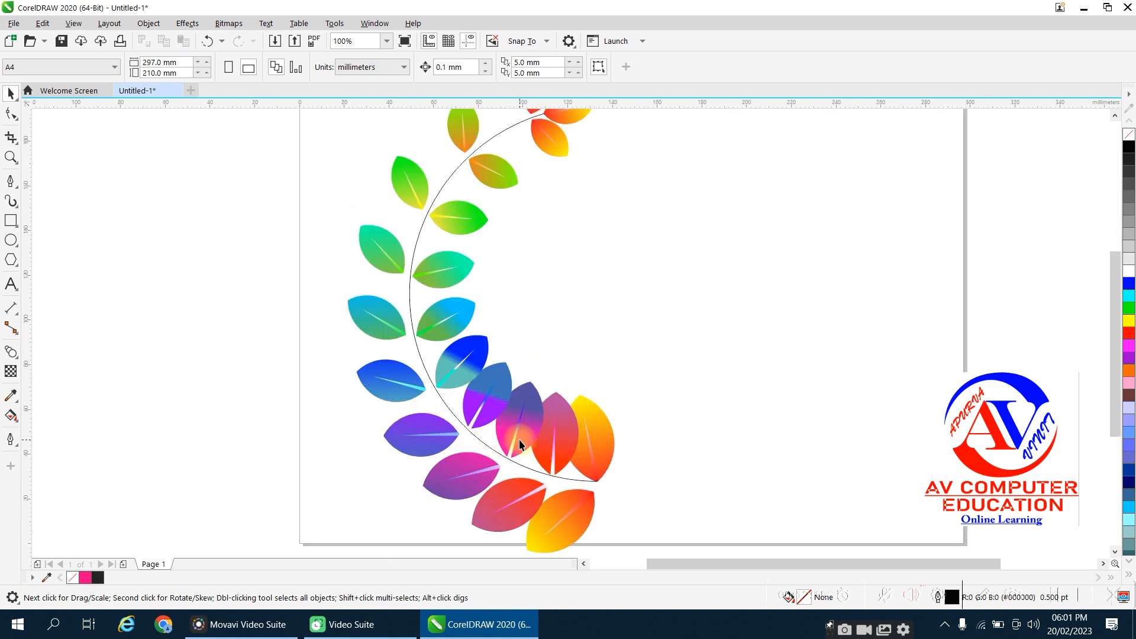
Step: Adjust the blend's object and colour acceleration to widen the gaps between petals near the large end
click(508, 410)
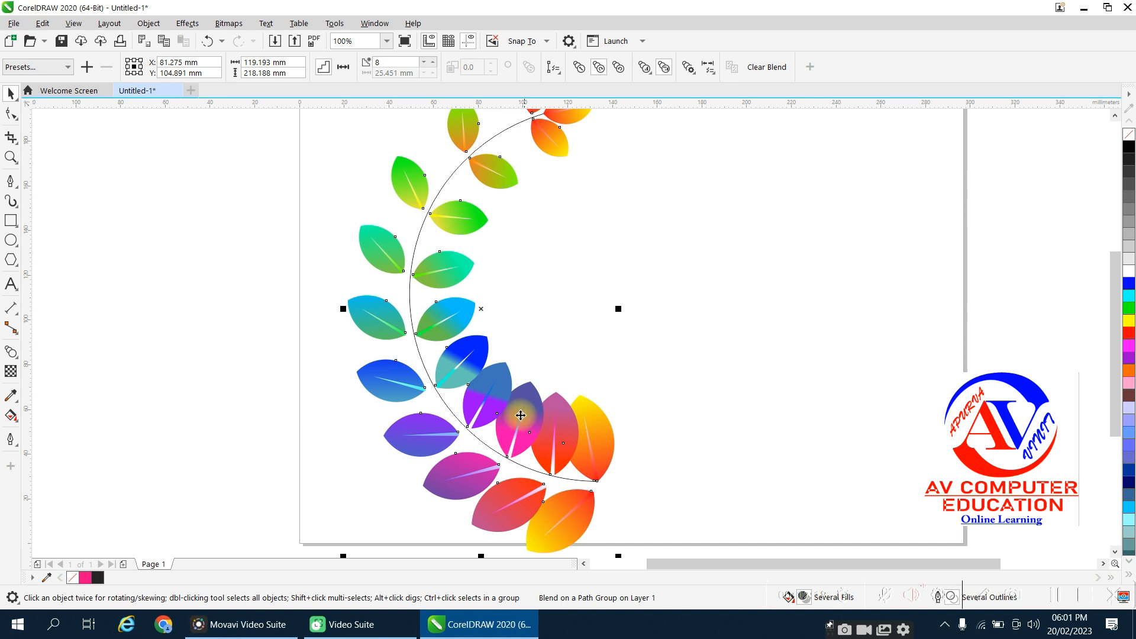
click(13, 356)
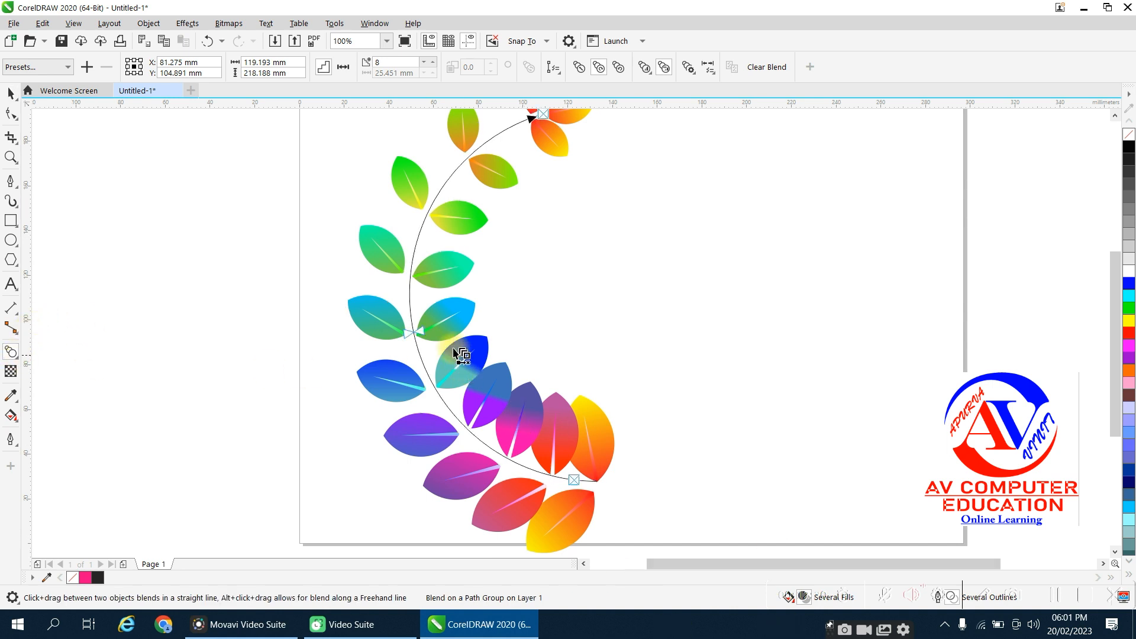
drag(421, 331, 412, 300)
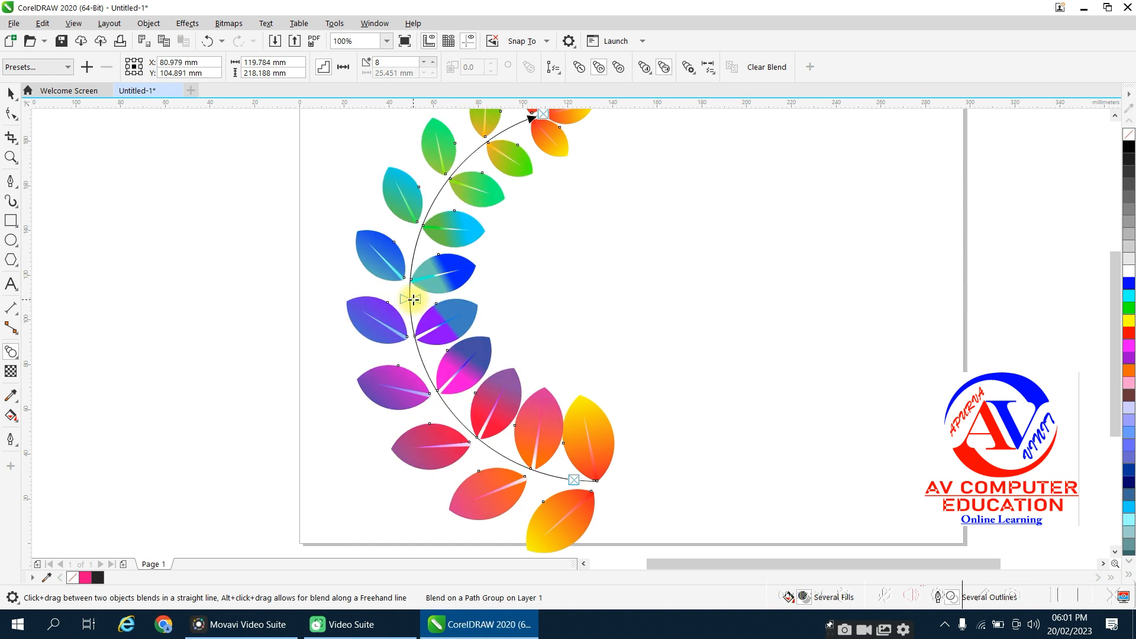
scroll(419, 320, down, 1)
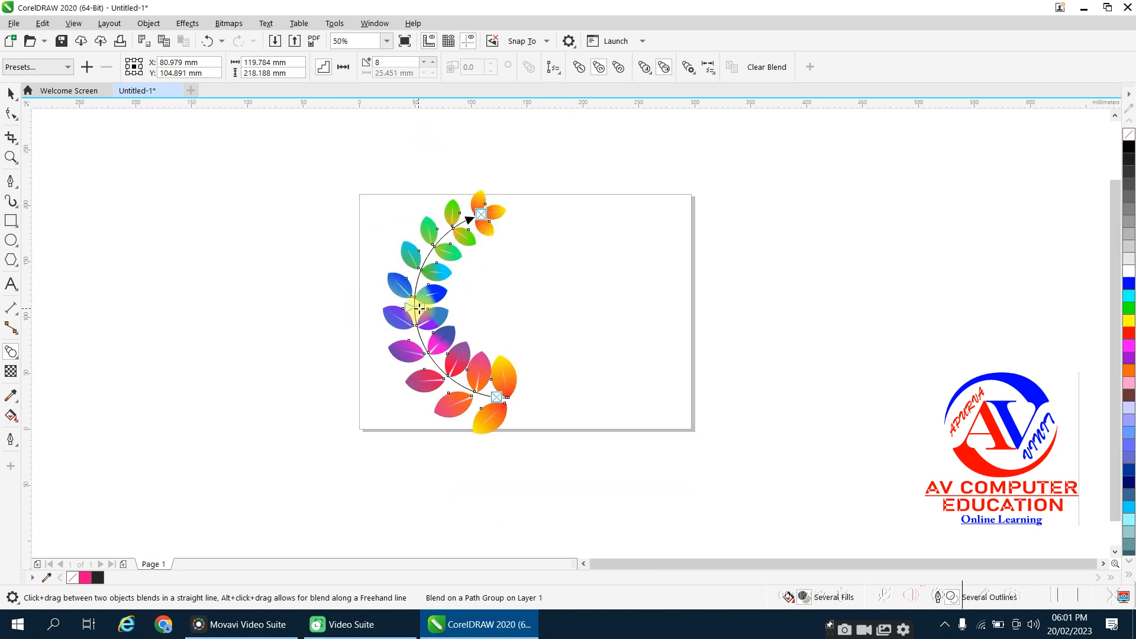
scroll(419, 309, up, 1)
drag(415, 298, 410, 294)
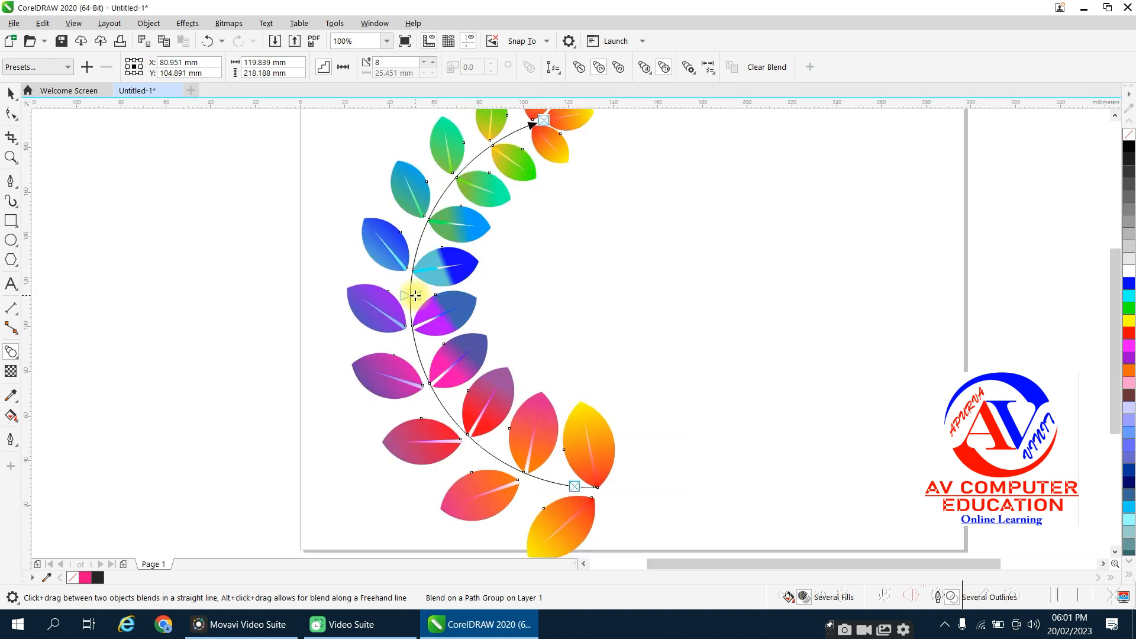
scroll(436, 339, down, 1)
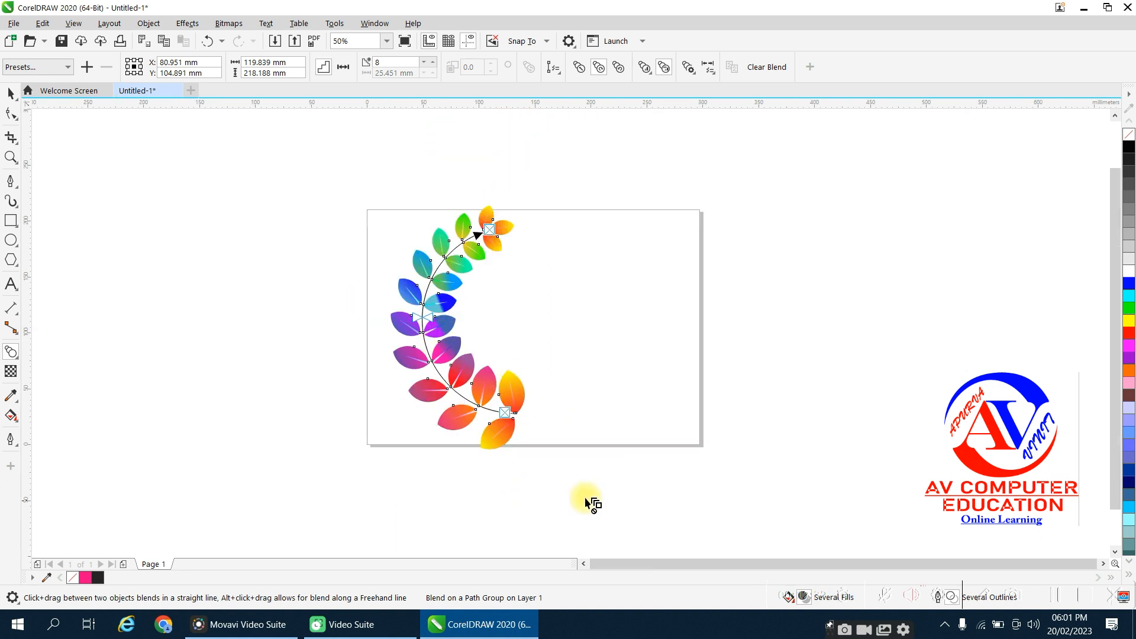
key(space)
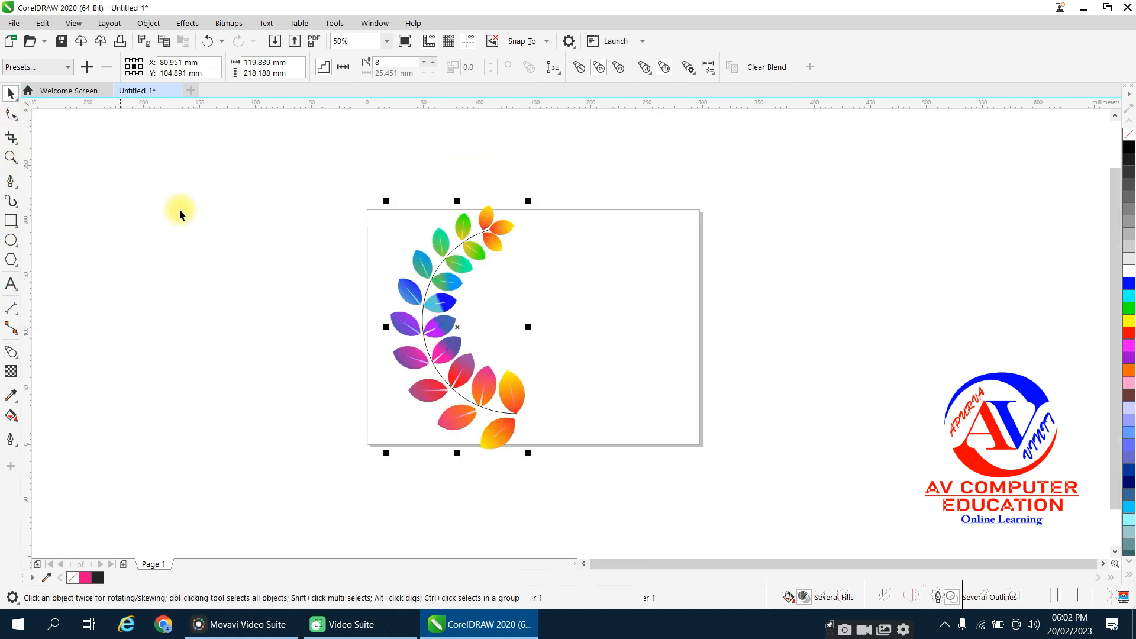
click(205, 229)
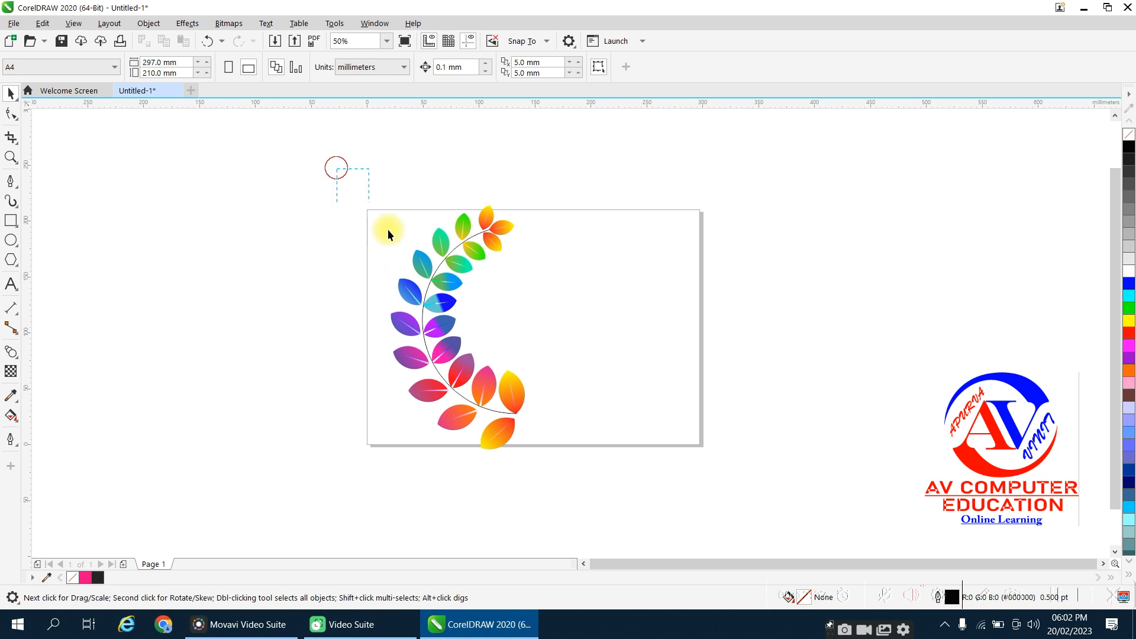
Step: Scale the whole garland to about 107 × 196 mm within the page and mirror a copy of it to the right
drag(605, 466, 515, 428)
drag(490, 387, 512, 402)
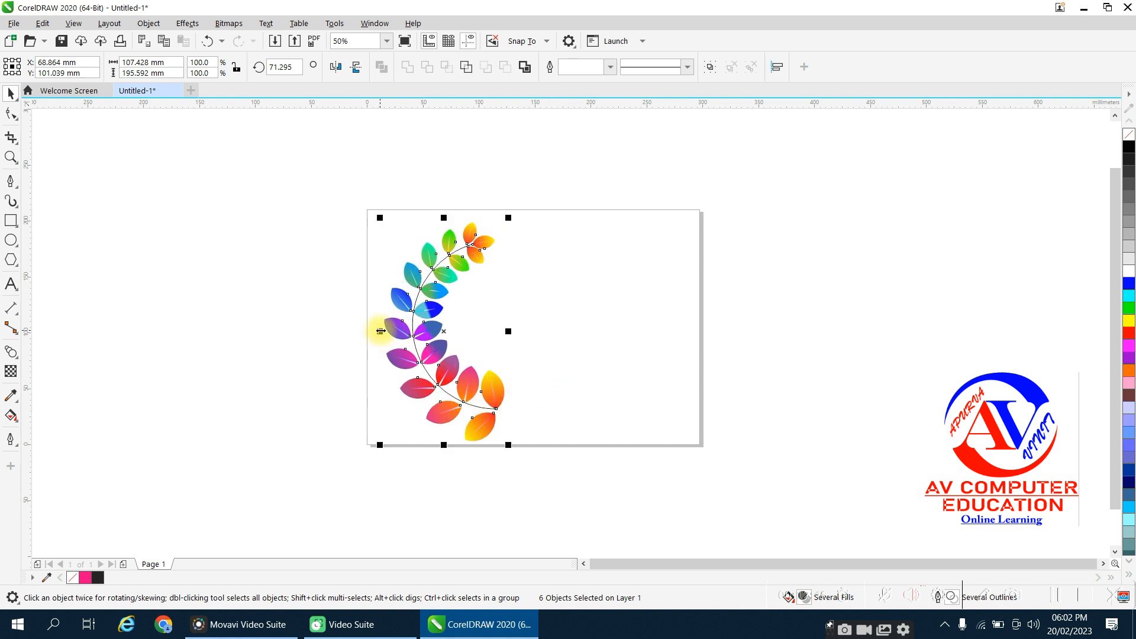
drag(380, 331, 651, 353)
click(653, 361)
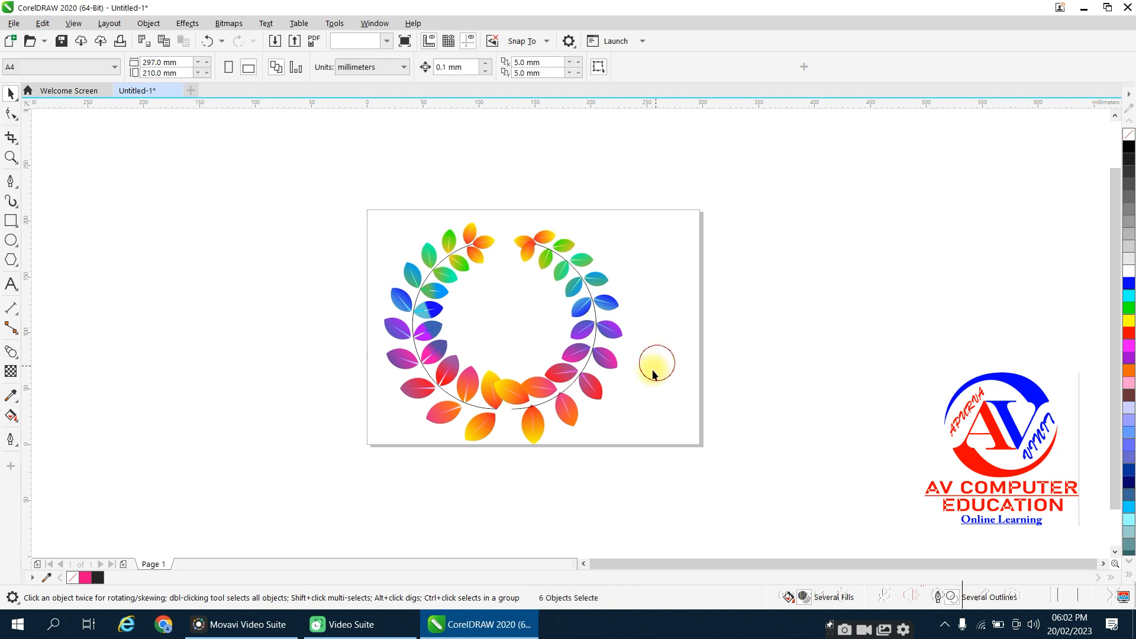
Step: Rotate the mirrored garland's large end petal pair to about 96° so it matches the original half
click(532, 428)
click(532, 428)
drag(490, 375, 550, 468)
drag(544, 472, 541, 473)
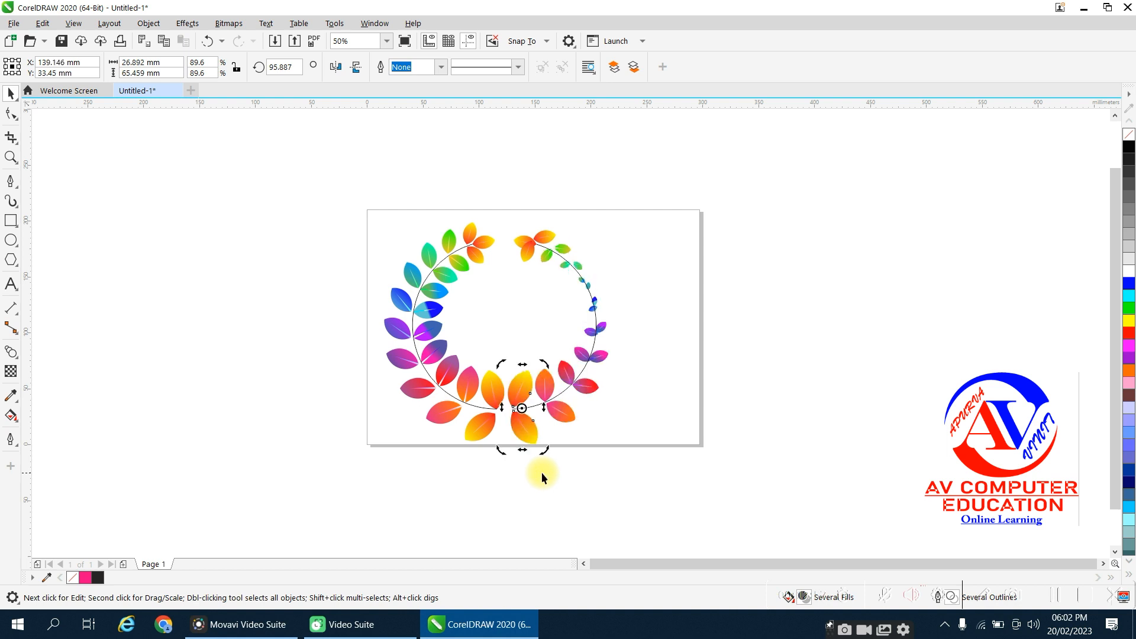
Step: Rotate the small petal pair at the mirrored garland's upper tip to about 260° to match the original half
click(546, 242)
click(547, 239)
drag(566, 255, 596, 285)
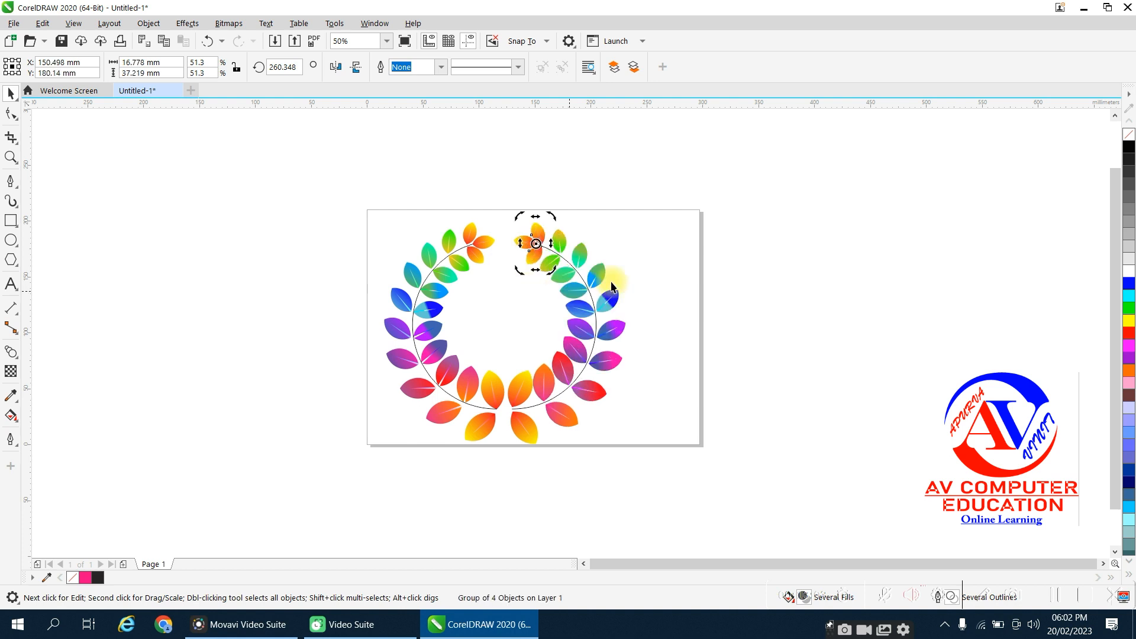
click(653, 273)
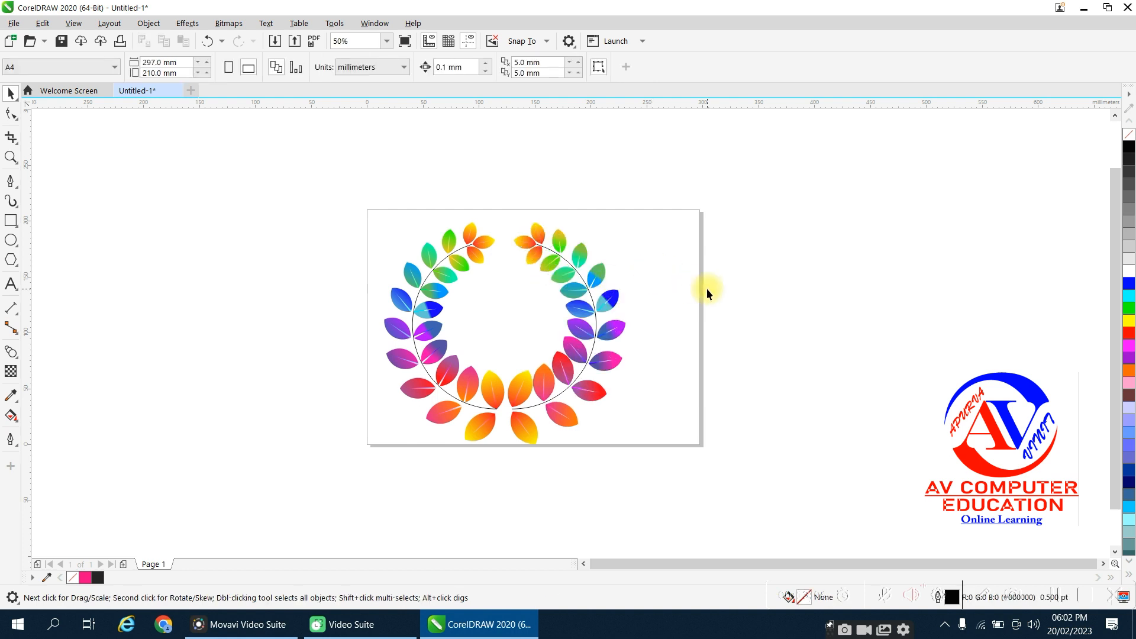
Step: Group both garland halves and centre the group on the page
drag(298, 191, 723, 492)
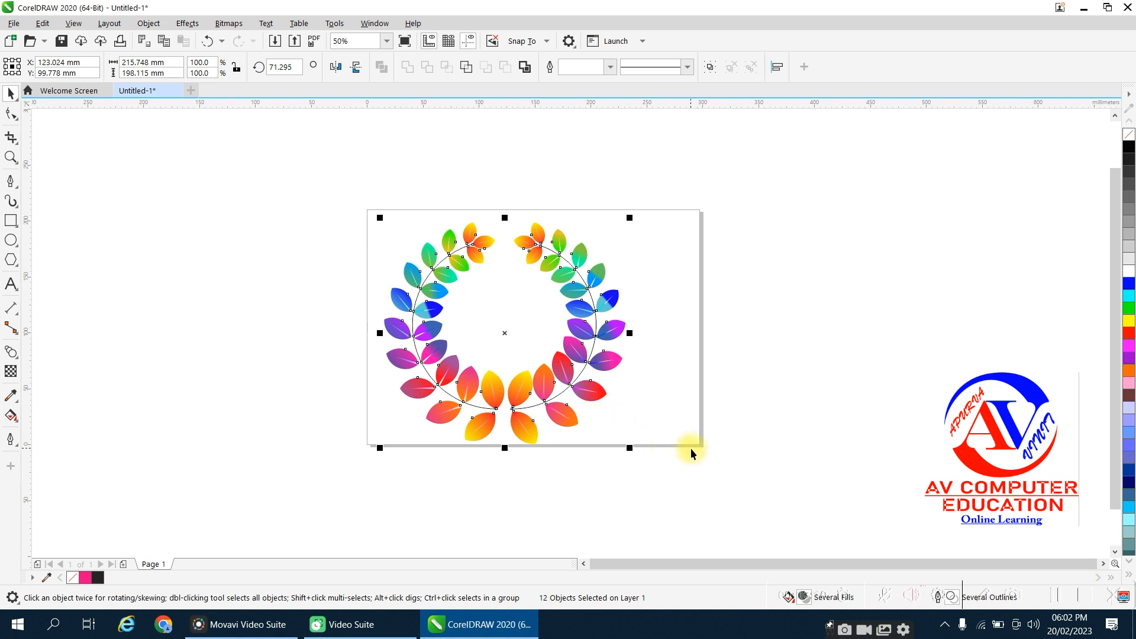
key(ctrl+g)
key(p)
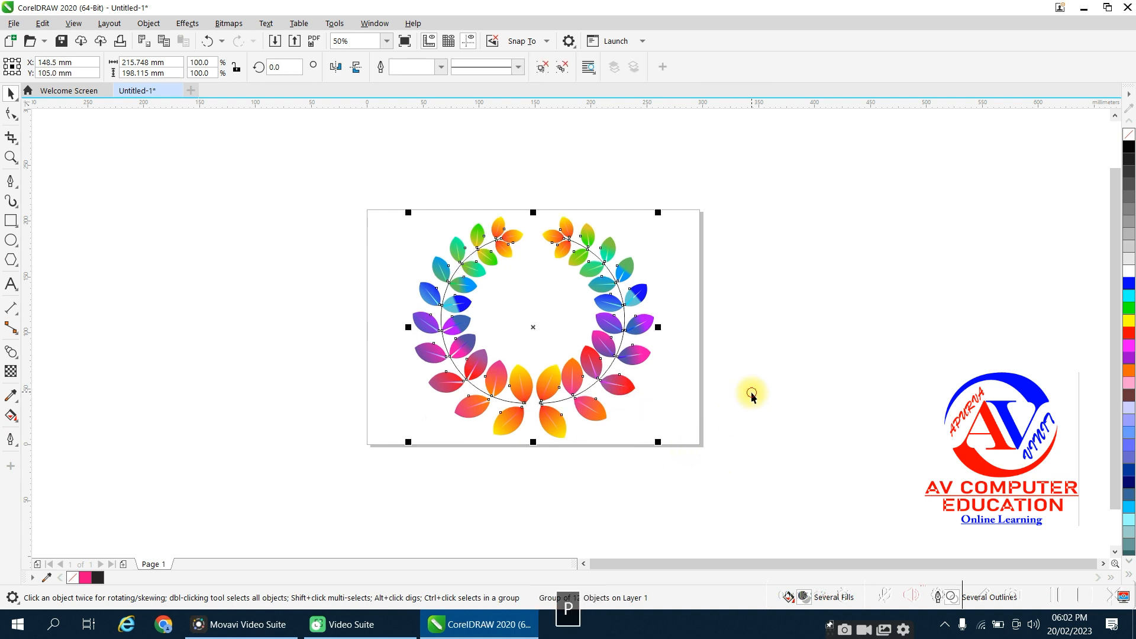
click(751, 391)
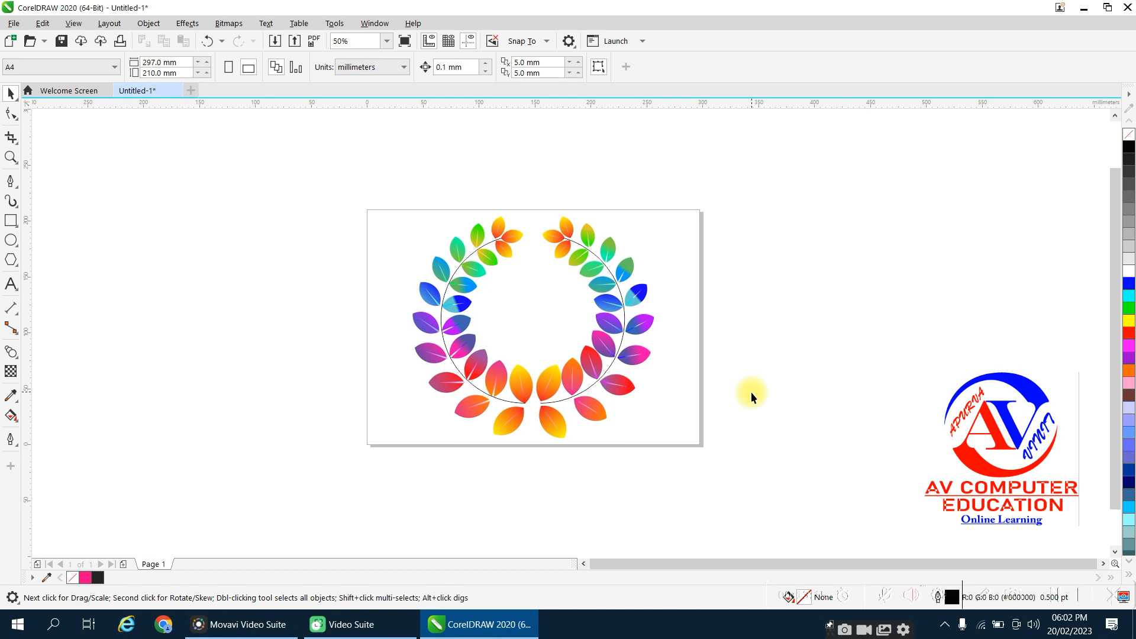
key(F4)
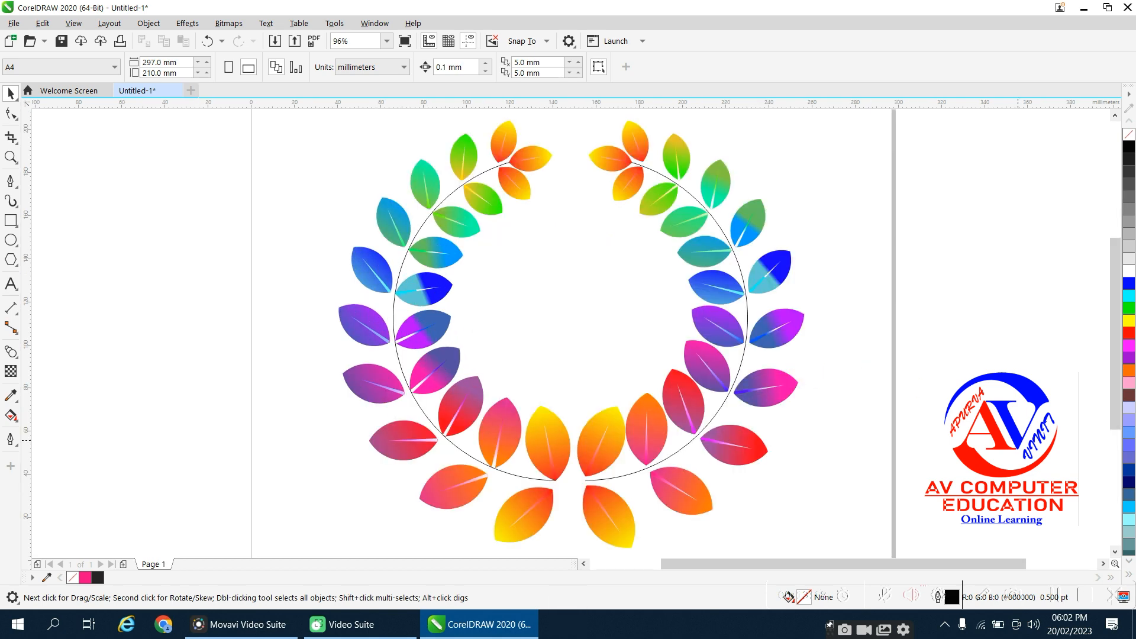